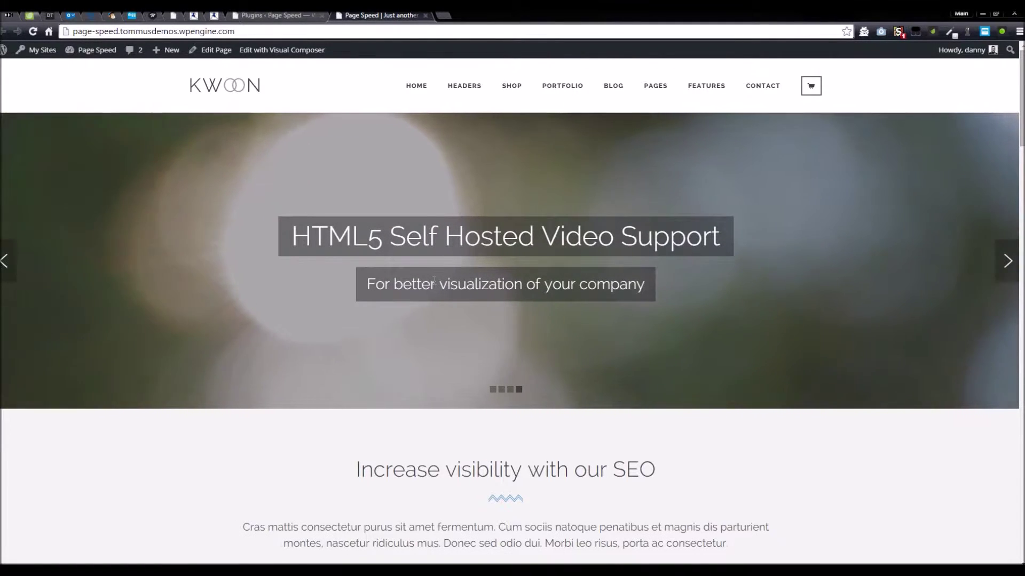
- Look through the demo homepage's sections, from the video slider and service icons to Company Progress and Awesome Works
scroll(192, 254, down, 10)
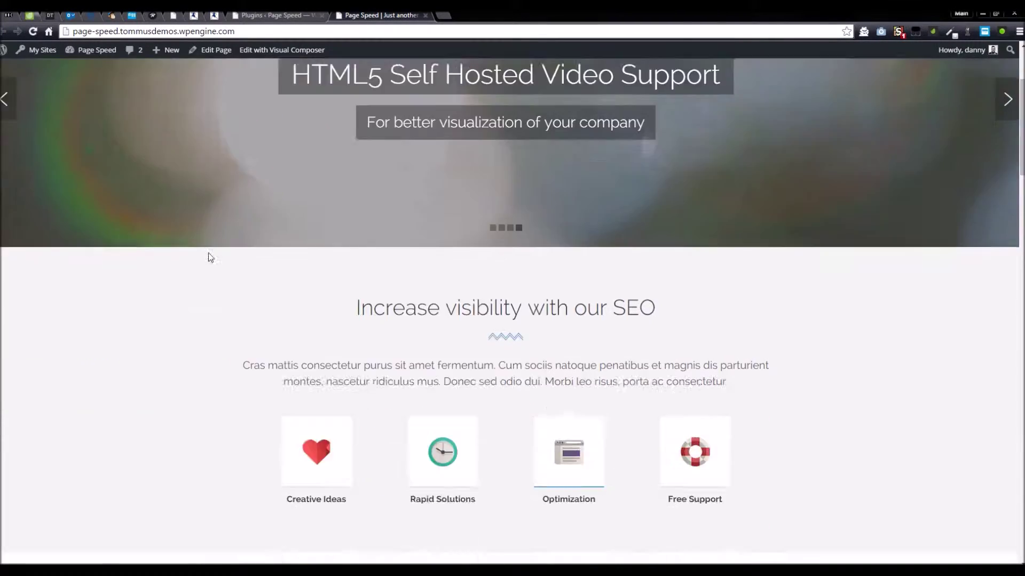
scroll(277, 261, up, 7)
scroll(340, 192, up, 3)
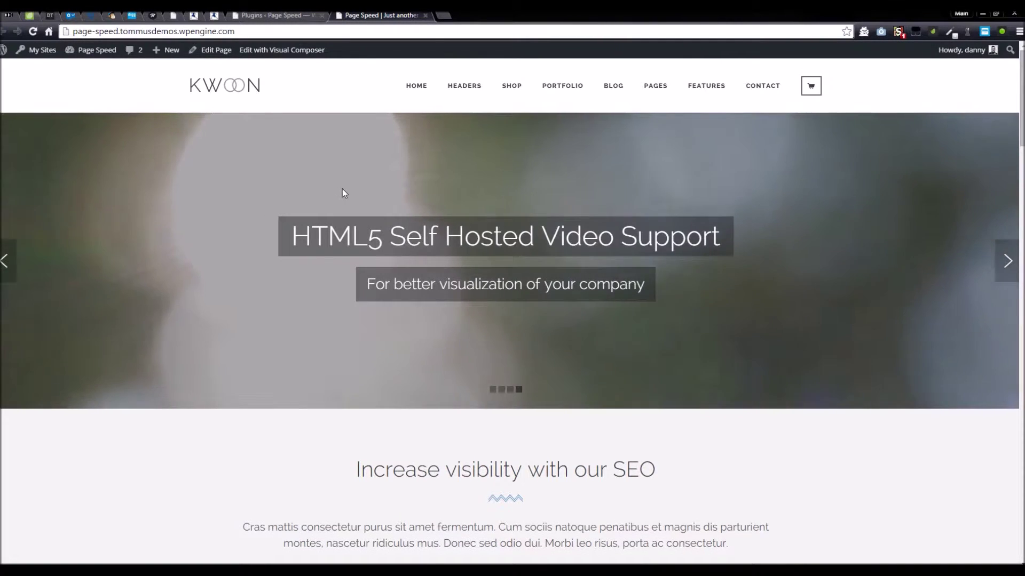
scroll(350, 191, down, 20)
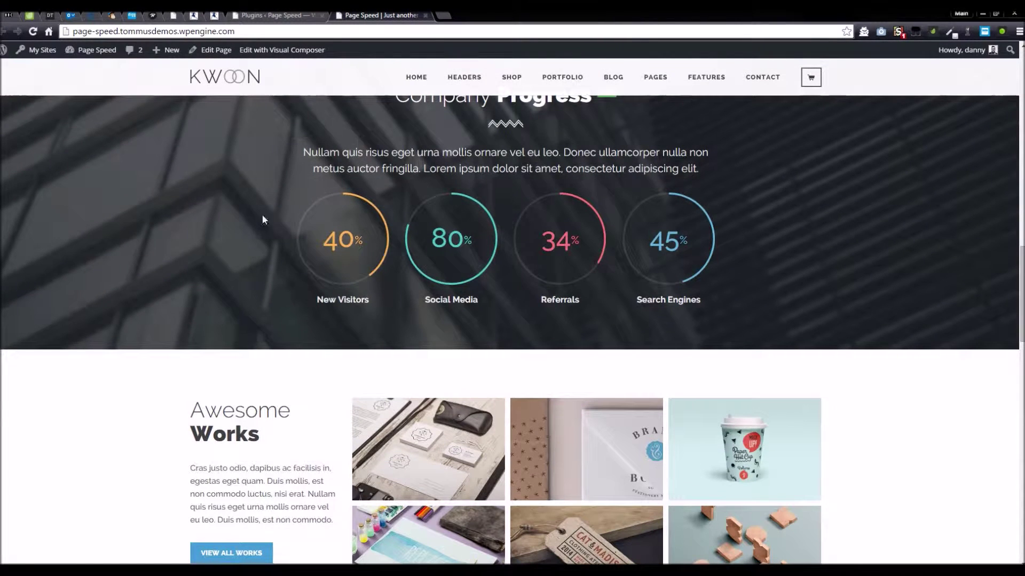
scroll(350, 260, up, 10)
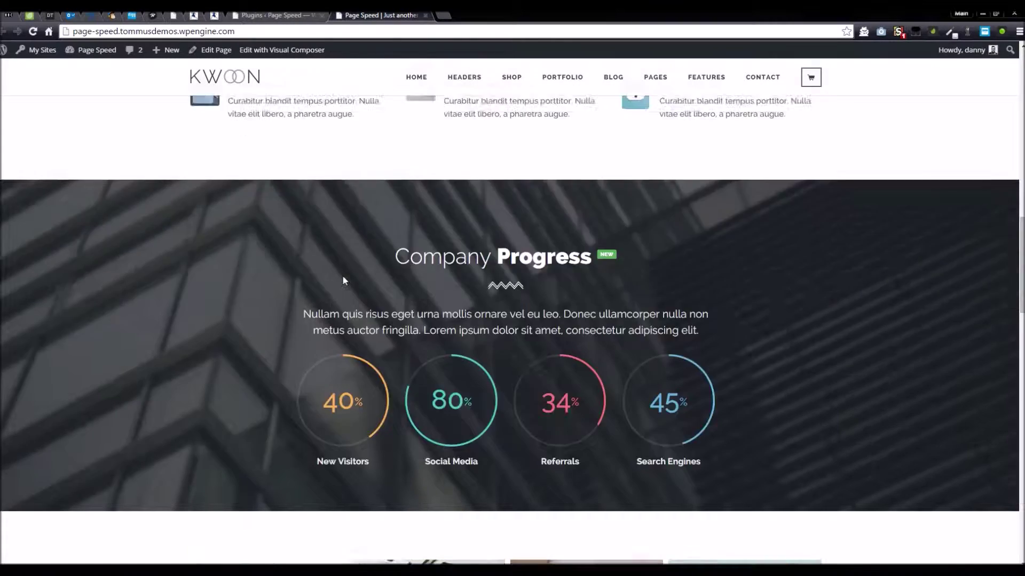
scroll(430, 284, up, 3)
scroll(430, 284, down, 13)
scroll(426, 278, down, 7)
scroll(442, 273, up, 17)
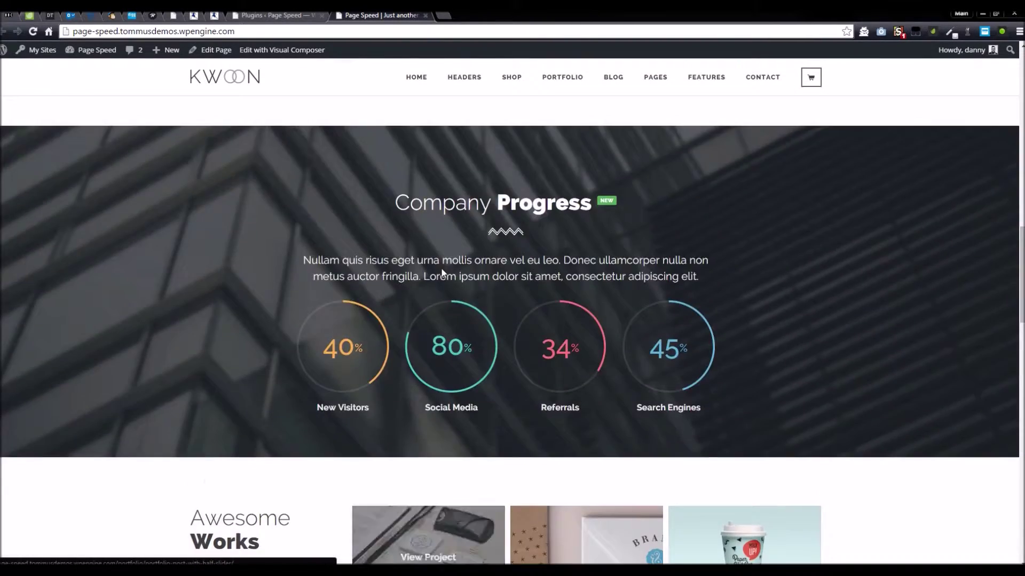
scroll(442, 273, down, 4)
scroll(442, 269, up, 10)
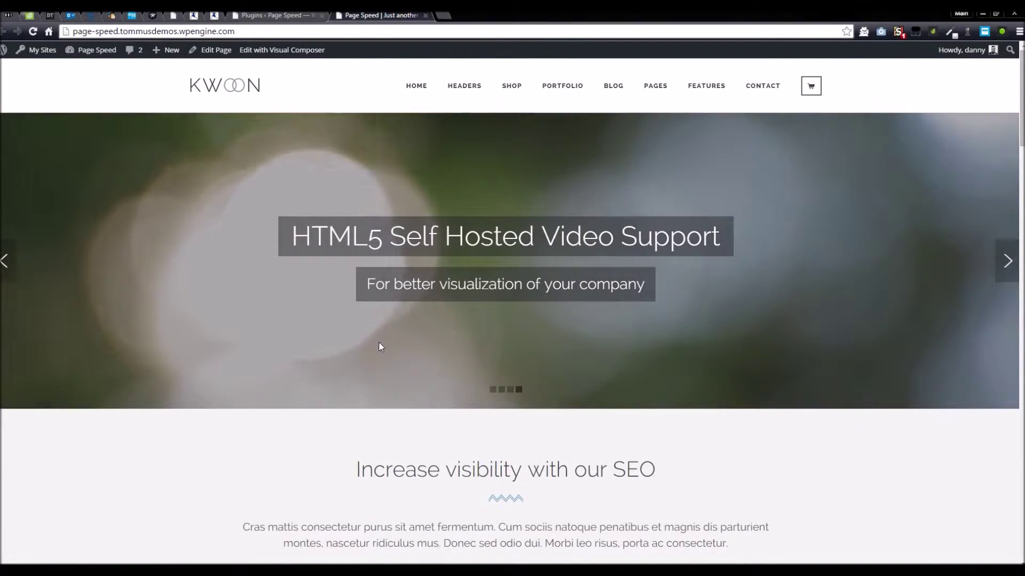
scroll(379, 344, down, 12)
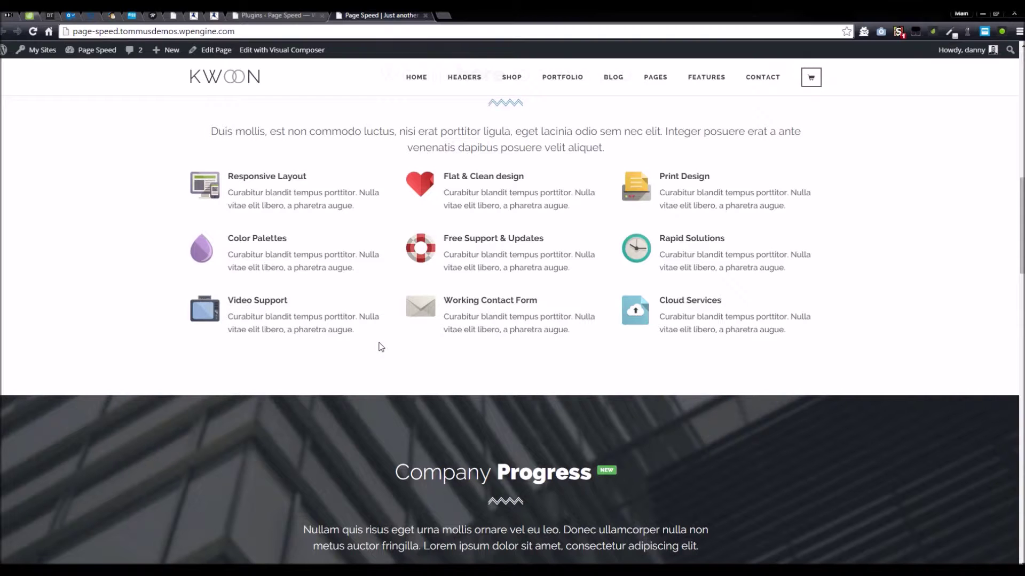
scroll(381, 347, down, 7)
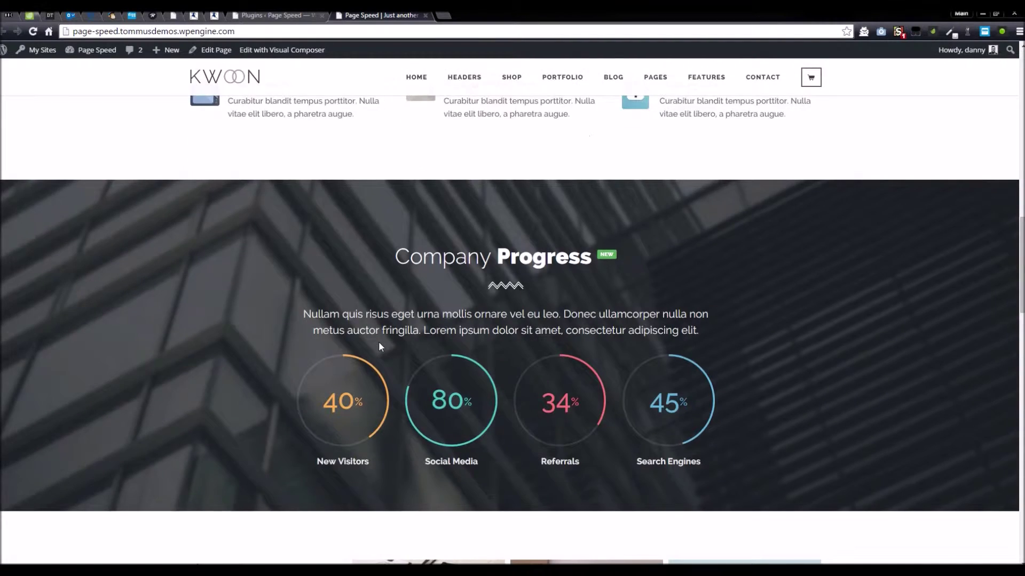
scroll(379, 347, down, 2)
scroll(288, 361, up, 15)
scroll(286, 360, down, 16)
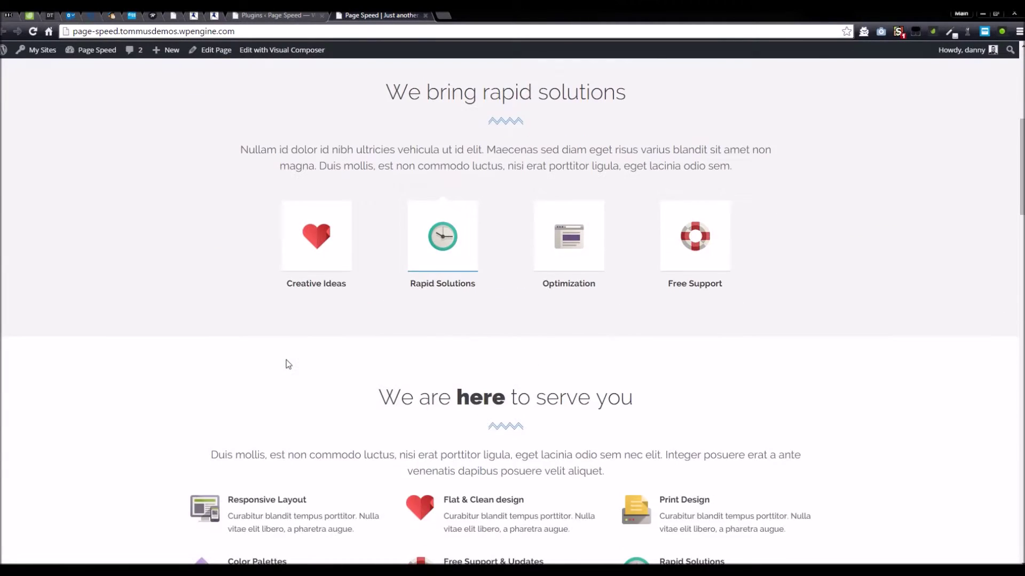
scroll(285, 363, down, 2)
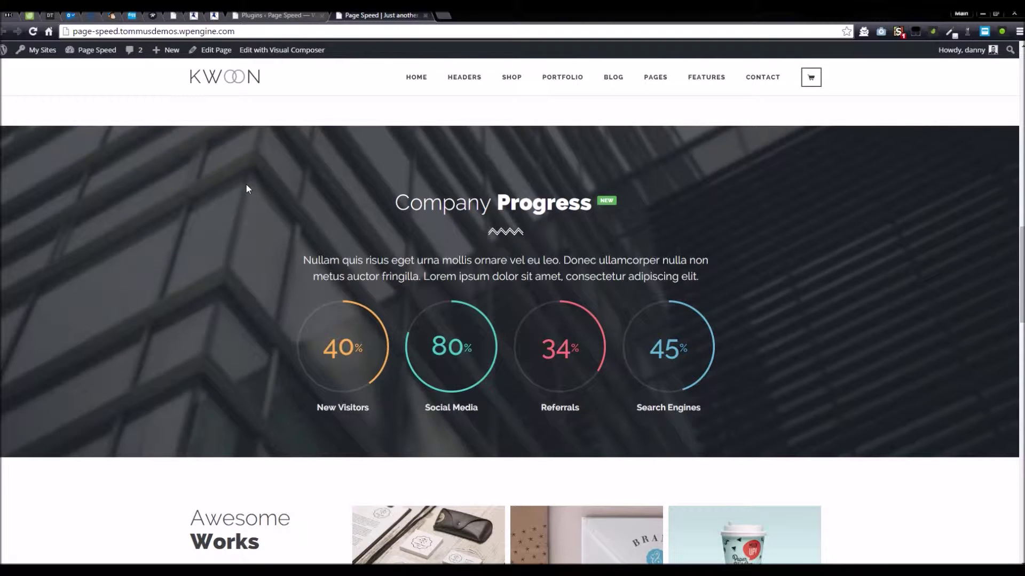
scroll(236, 183, up, 3)
scroll(245, 192, down, 3)
scroll(214, 187, down, 5)
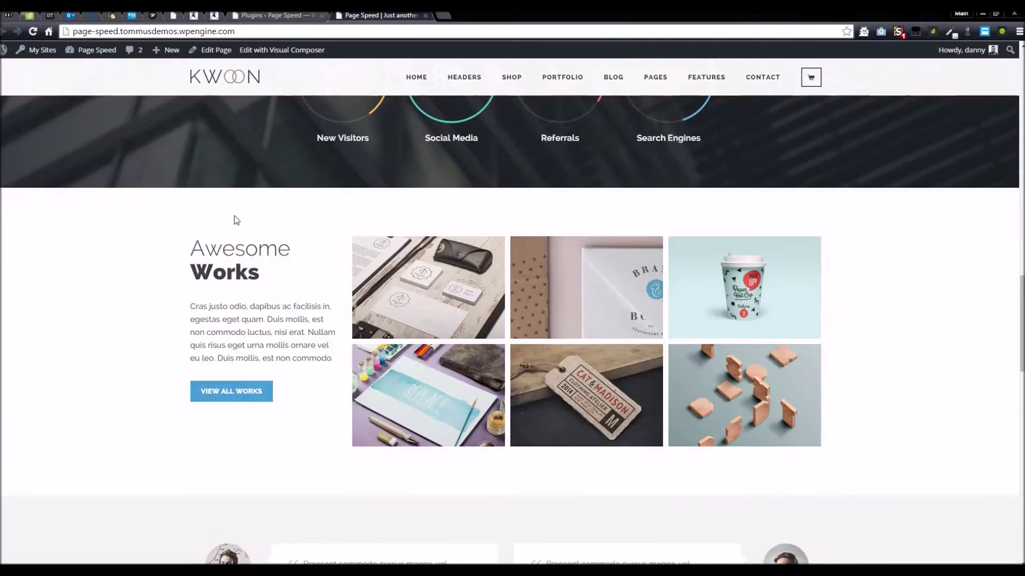
scroll(236, 219, up, 6)
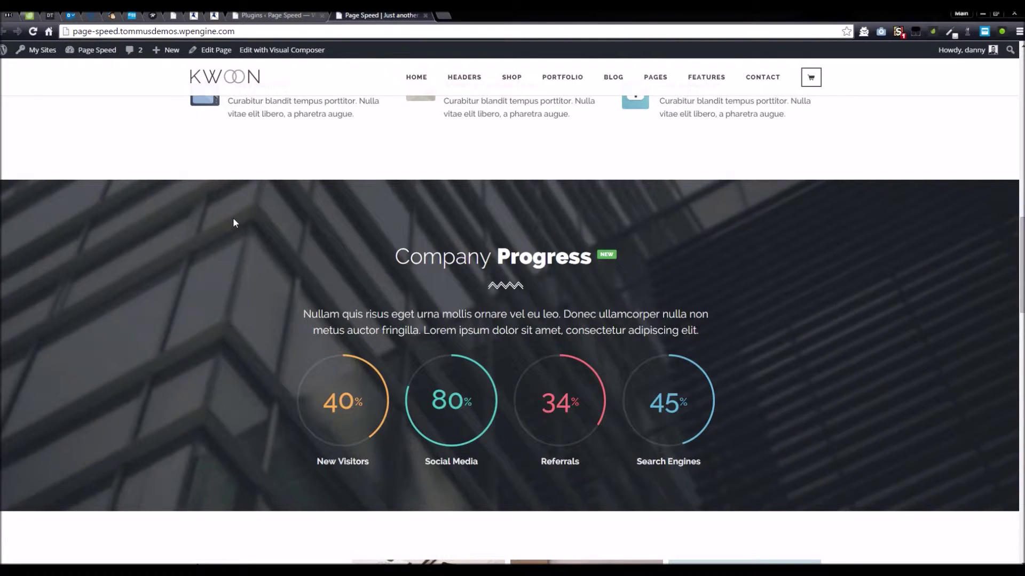
scroll(234, 223, up, 2)
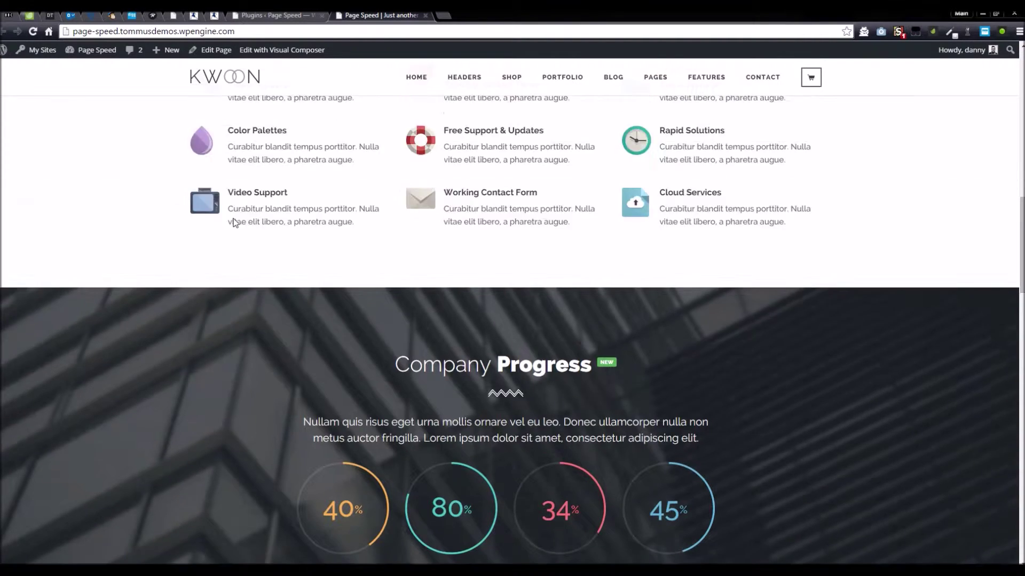
scroll(233, 223, down, 3)
- Search the web for "pingdom speed test" in a new tab and open Pingdom's Website speed test page
click(443, 15)
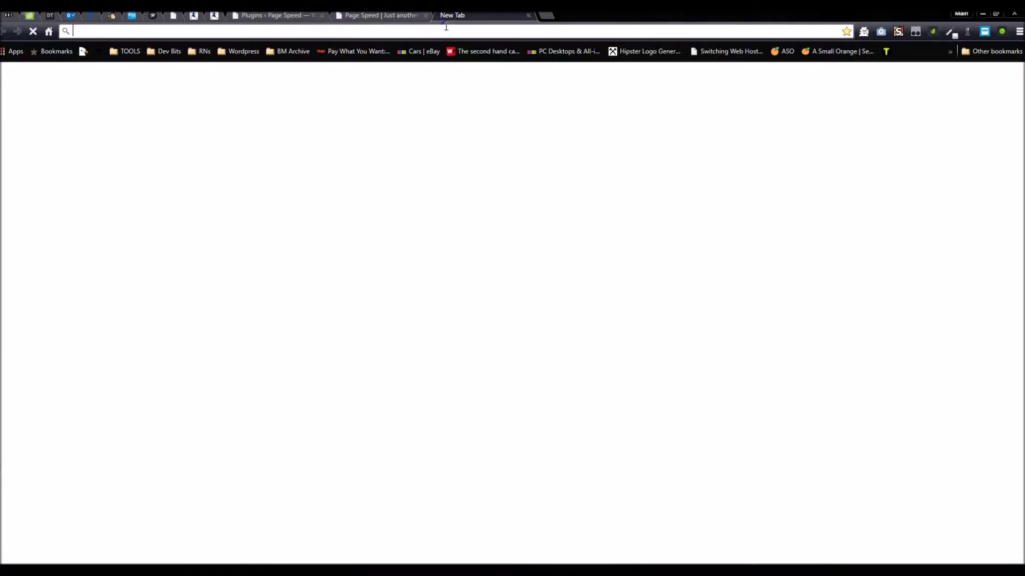
text(ping)
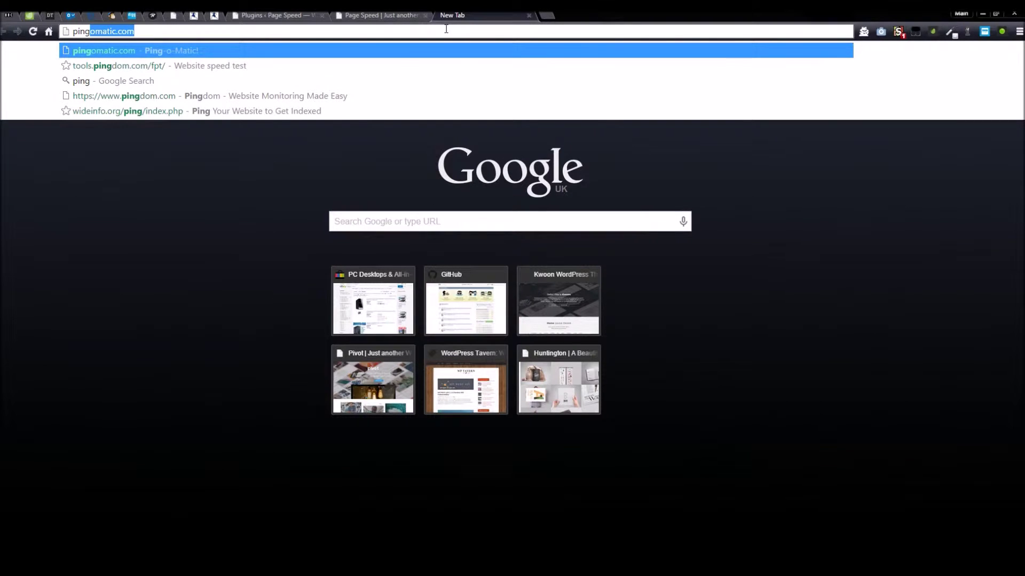
text(dom )
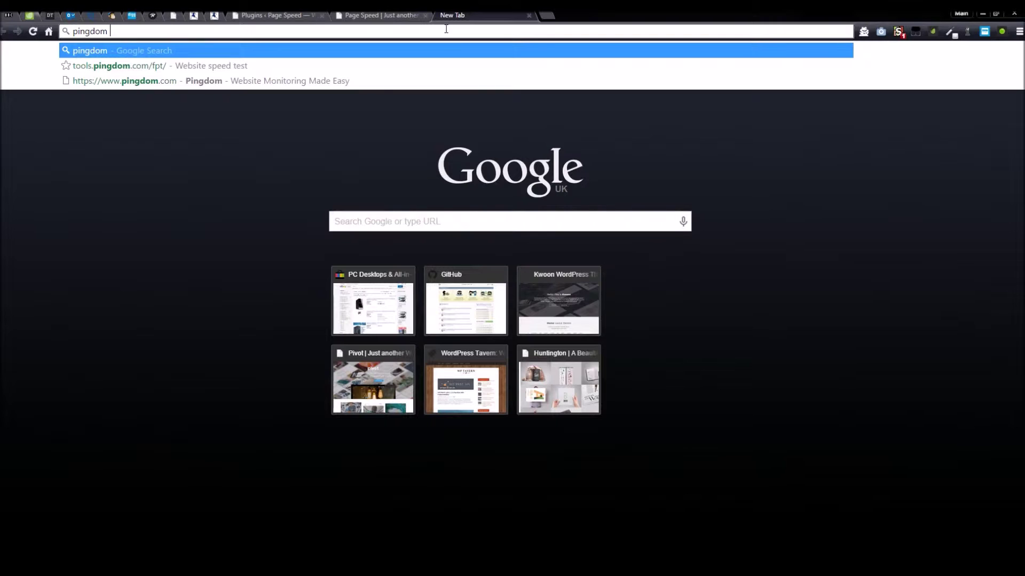
text(speed test)
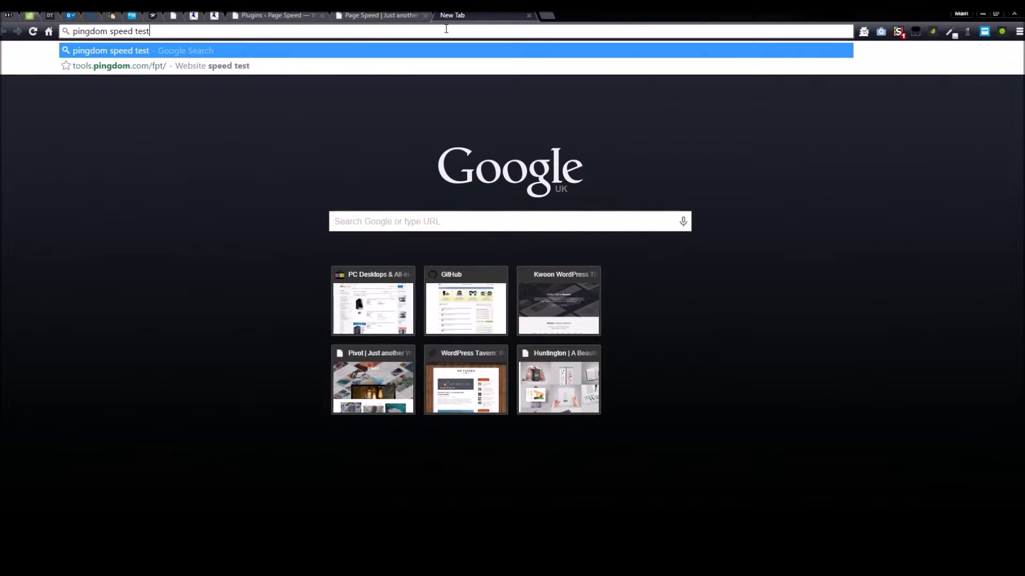
key(Return)
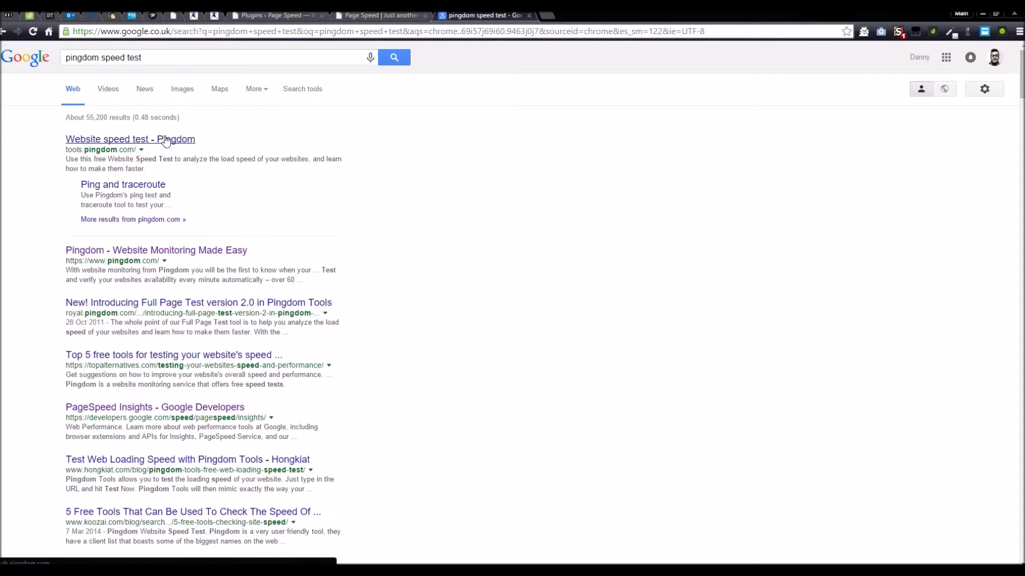
click(165, 139)
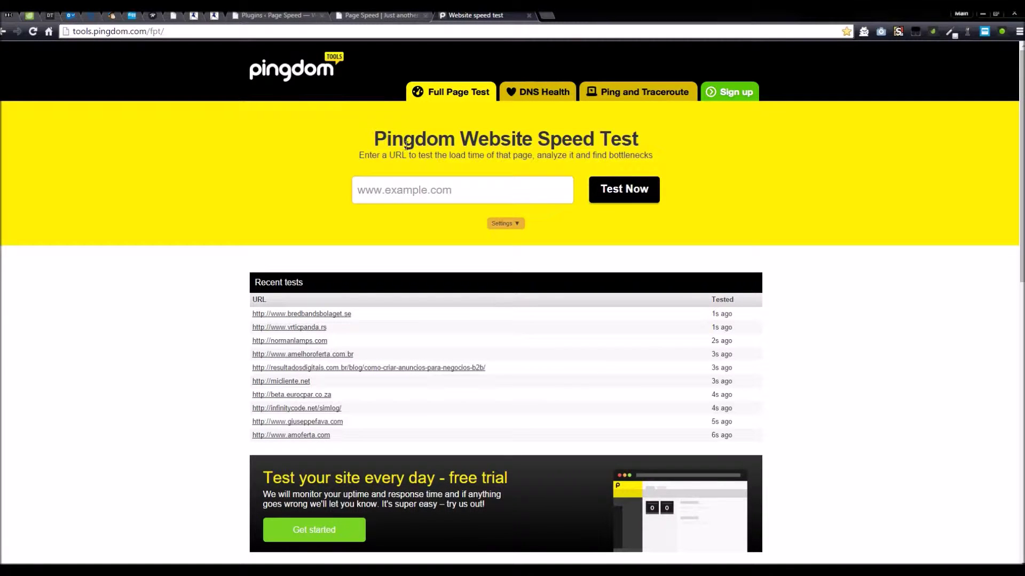
- Copy the demo site's address page-speed.tommusdemos.wpengine.com into the Pingdom test and run the full page speed test
click(405, 16)
click(397, 32)
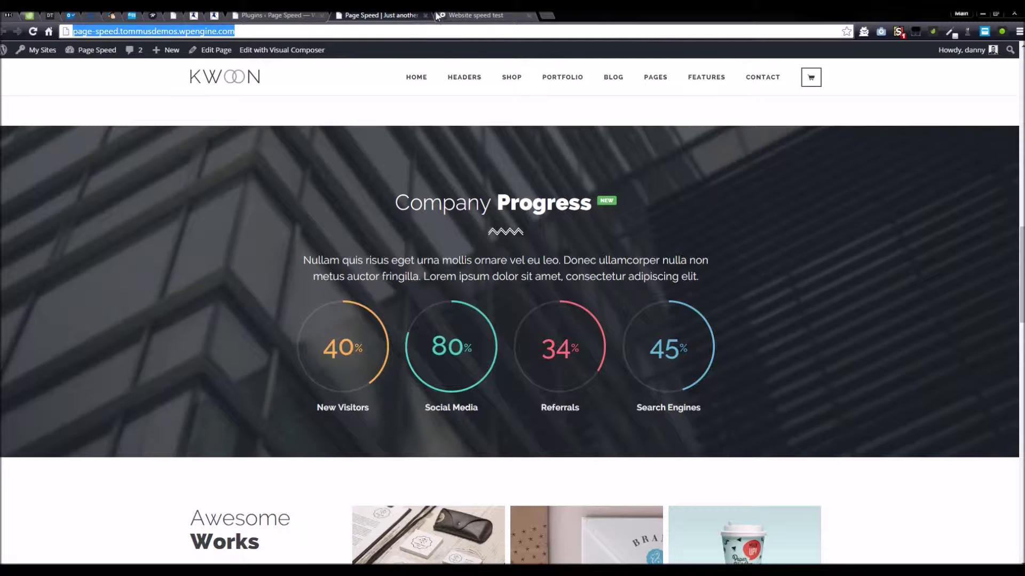
key(ctrl+c)
click(471, 15)
click(411, 194)
key(ctrl+v)
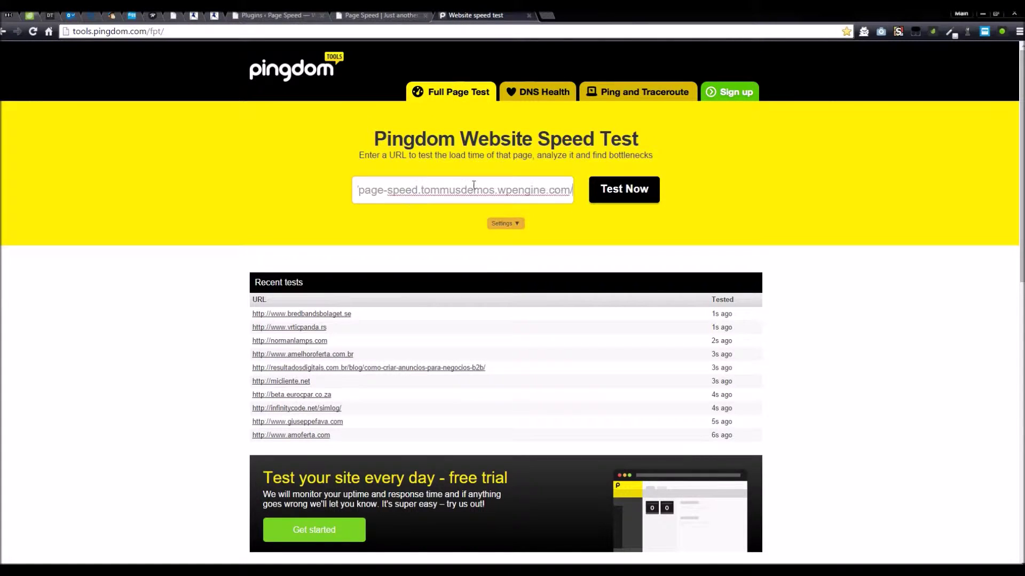
click(612, 188)
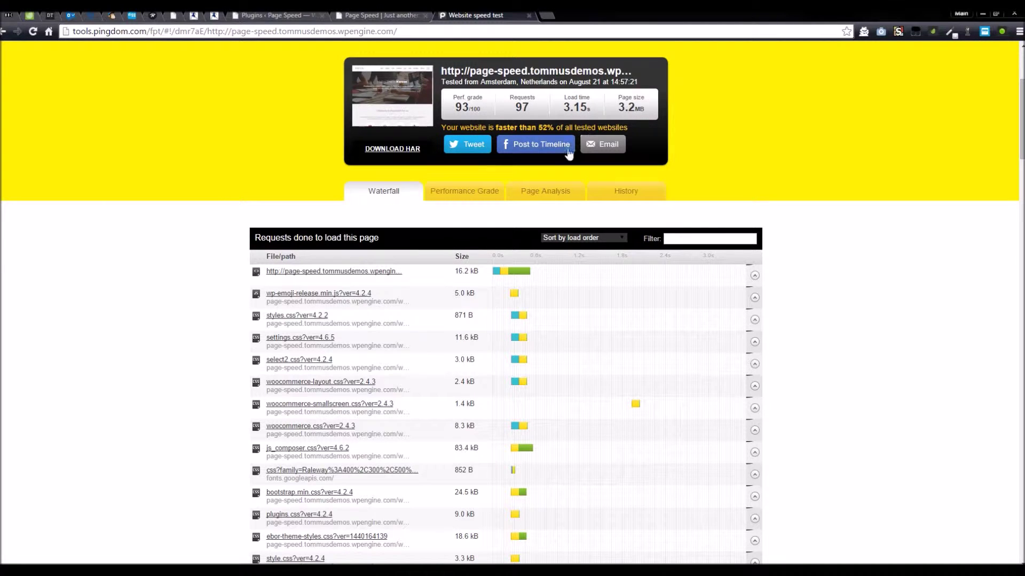
- Examine the stylesheet, script and image requests in the report's waterfall, including the file size of slide-bottom.png
scroll(336, 251, down, 7)
scroll(337, 250, down, 2)
scroll(337, 251, up, 3)
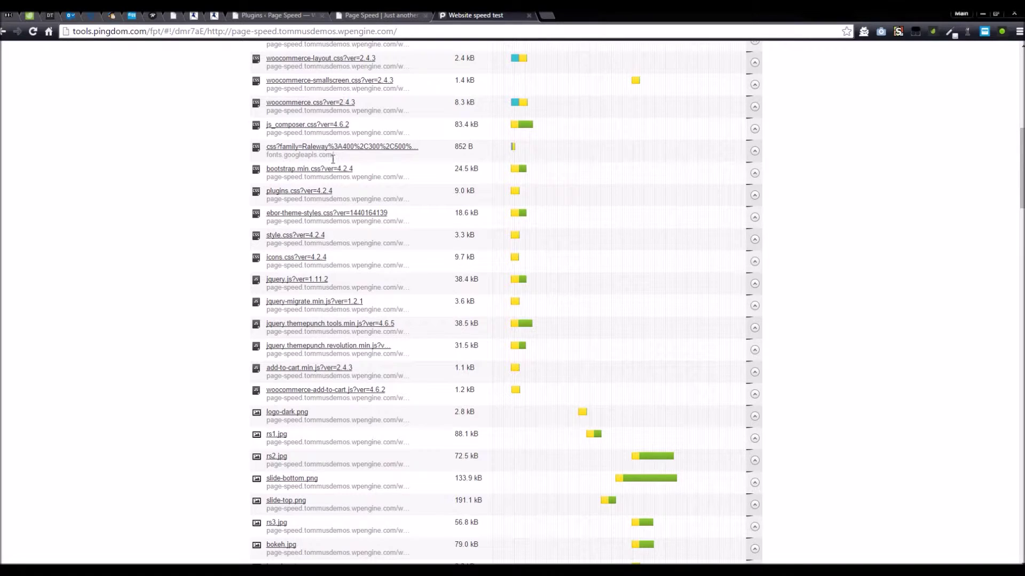
scroll(321, 304, down, 5)
scroll(323, 308, up, 3)
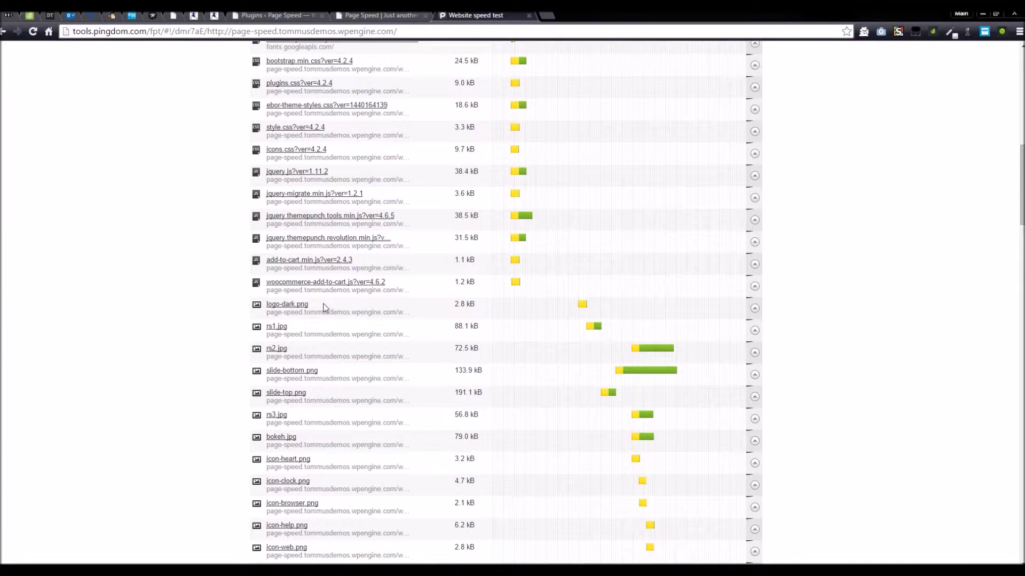
scroll(324, 307, down, 2)
scroll(325, 305, down, 1)
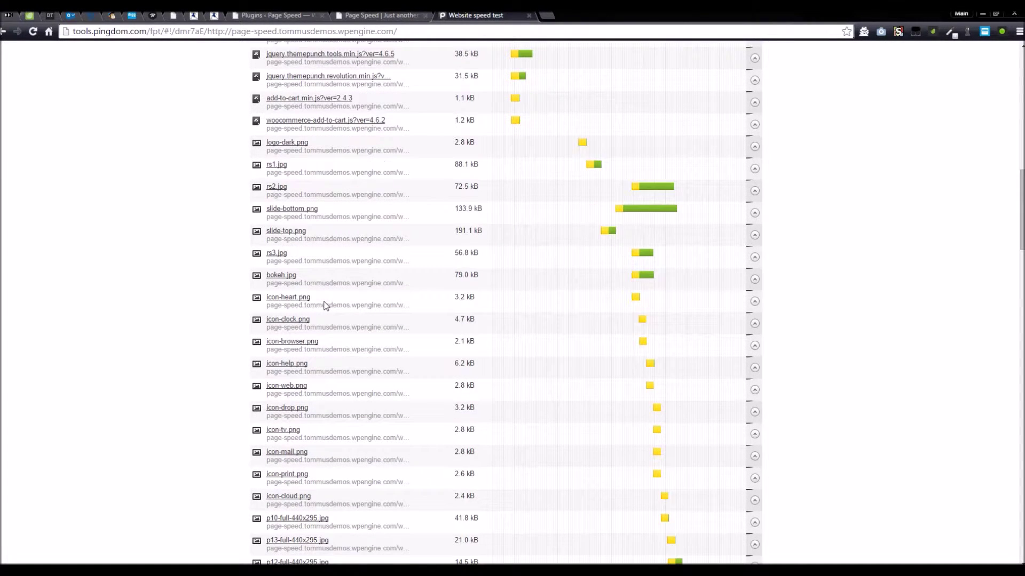
drag(486, 213, 452, 211)
click(438, 211)
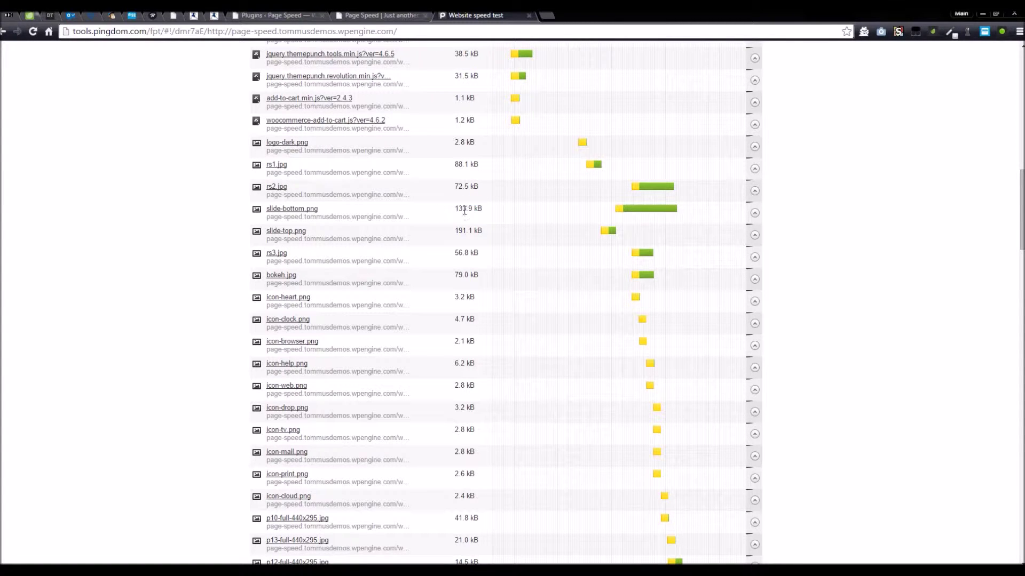
- View the slider images slide-bottom.png and slide-top.png in separate tabs and return to the speed report
right_click(307, 212)
click(326, 218)
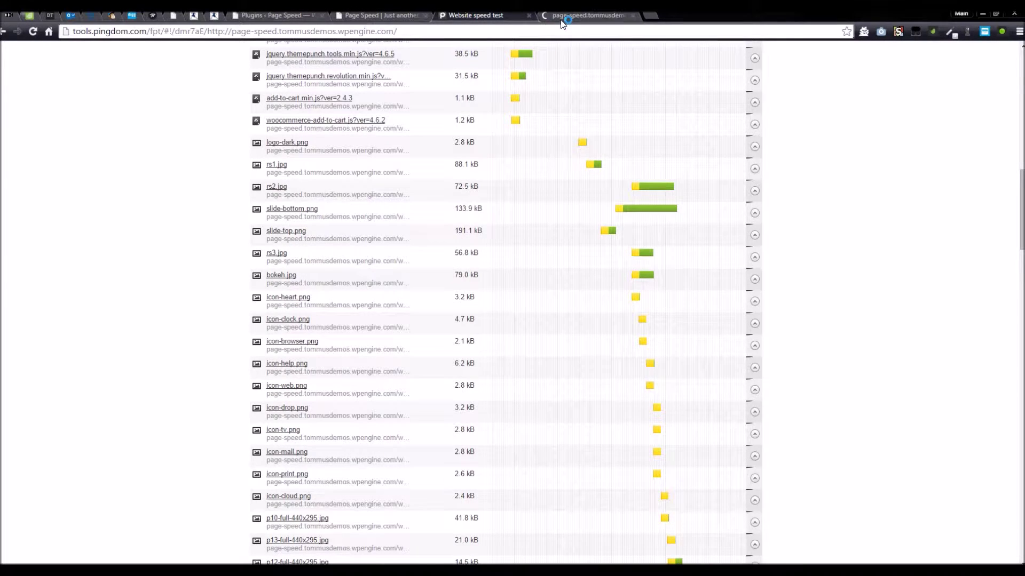
click(562, 17)
click(480, 17)
right_click(288, 239)
click(320, 243)
click(688, 15)
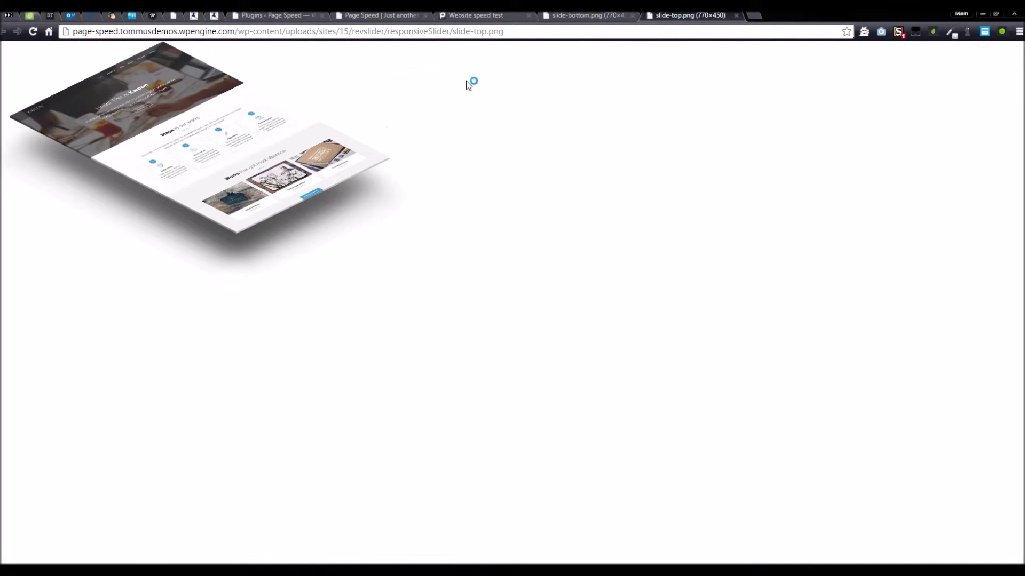
click(486, 16)
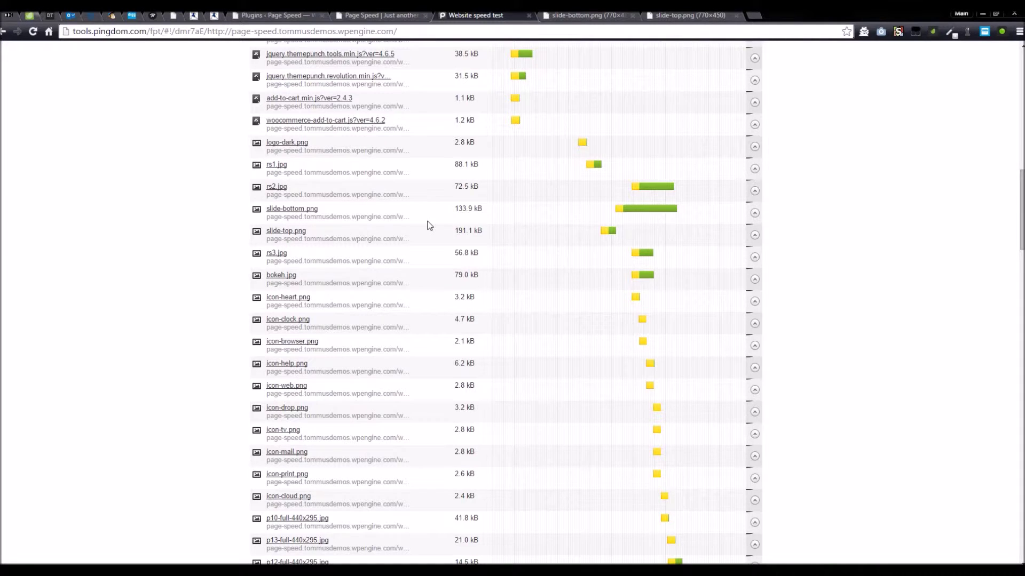
- Review the file sizes of the remaining waterfall requests down to the totals, and return to the demo homepage
scroll(430, 225, down, 7)
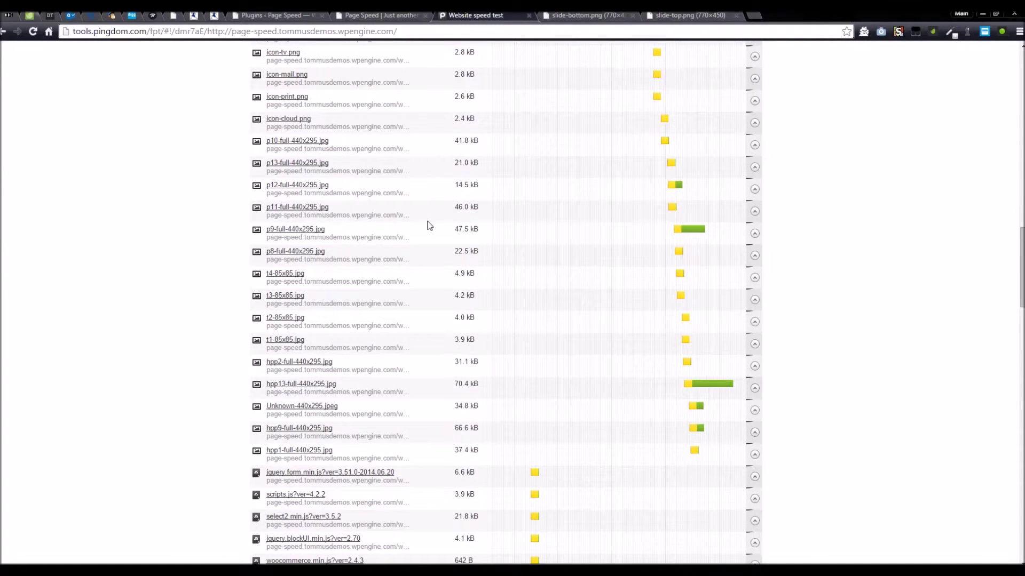
scroll(430, 226, down, 6)
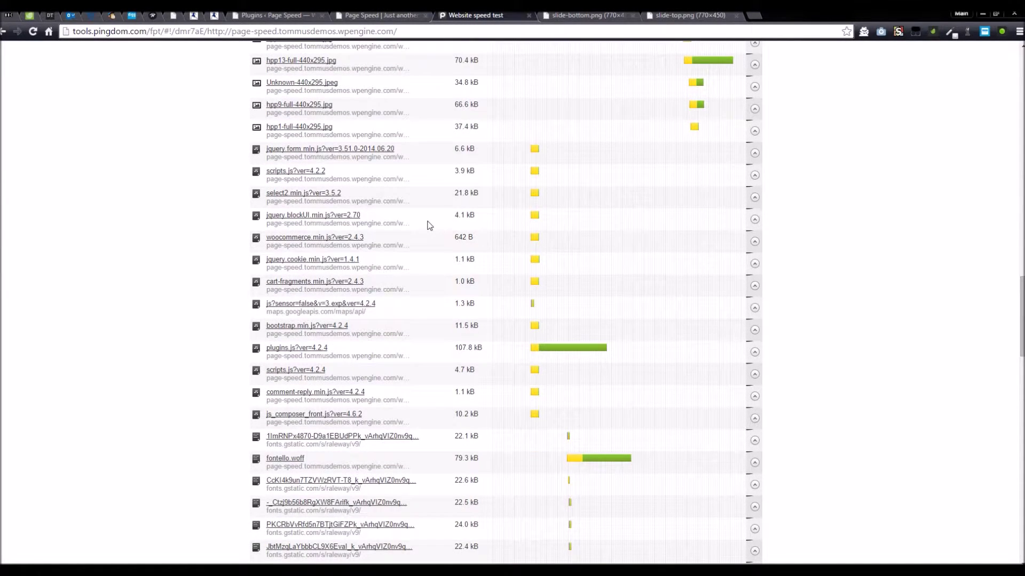
scroll(429, 226, down, 4)
scroll(429, 226, down, 8)
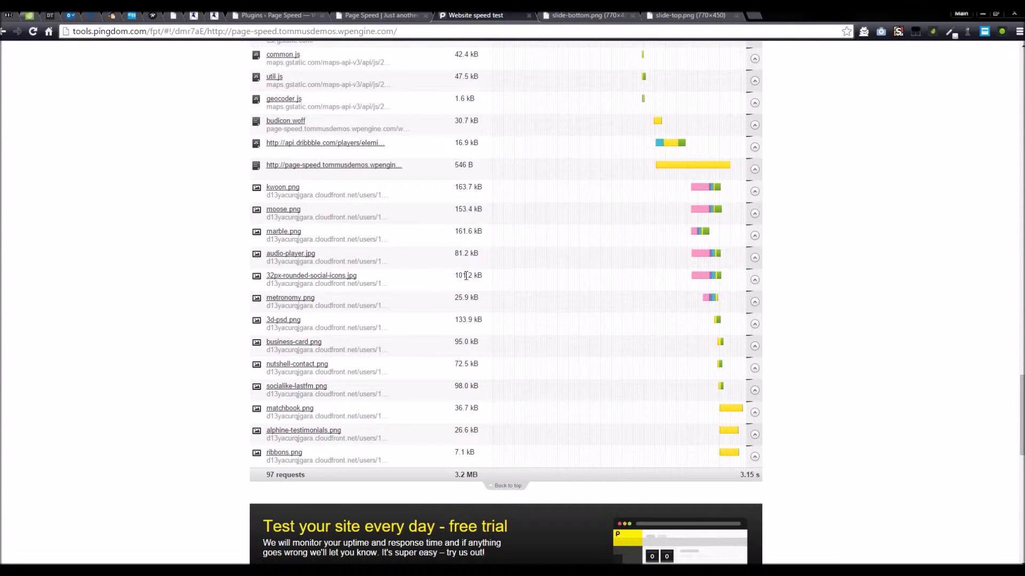
scroll(466, 276, up, 15)
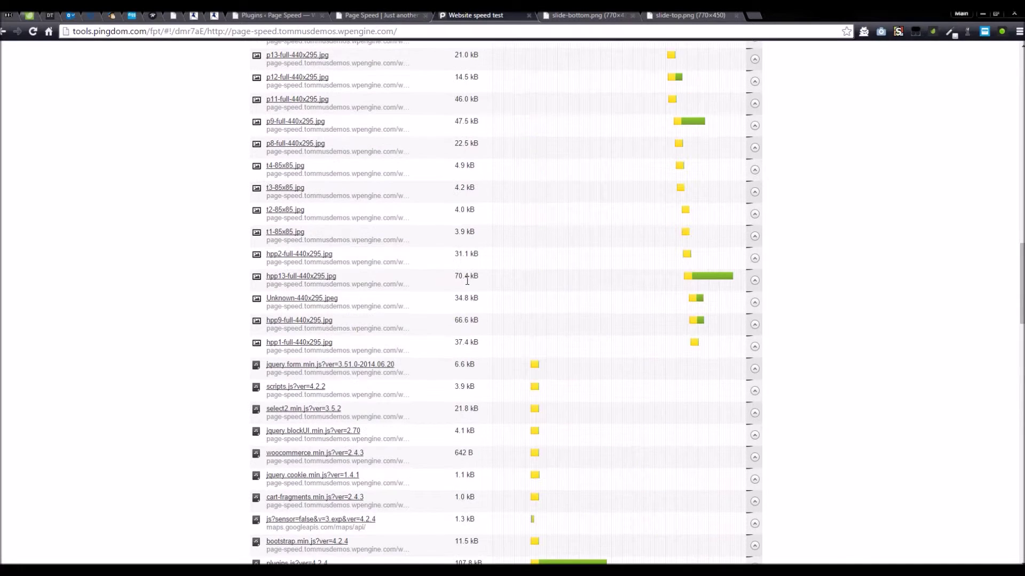
scroll(467, 280, up, 6)
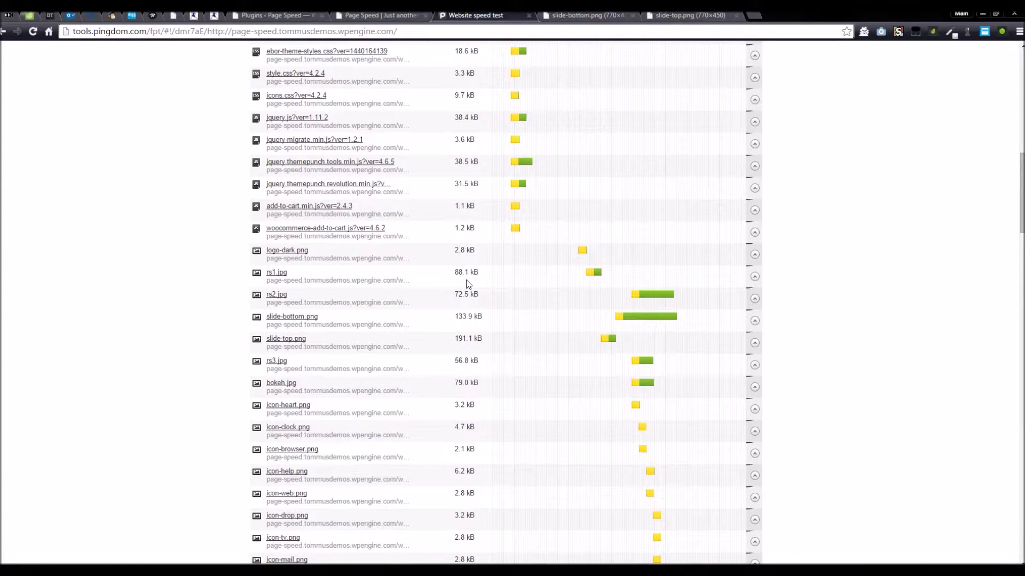
click(382, 15)
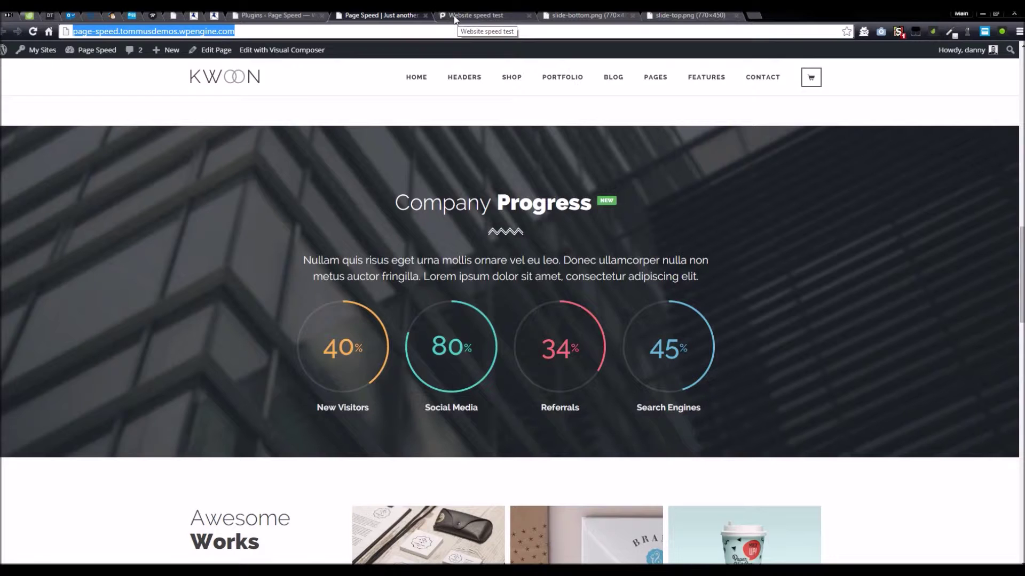
- Return from the demo homepage to the Pingdom report and review its summary and the stylesheet, script and image requests in the waterfall
scroll(512, 288, up, 13)
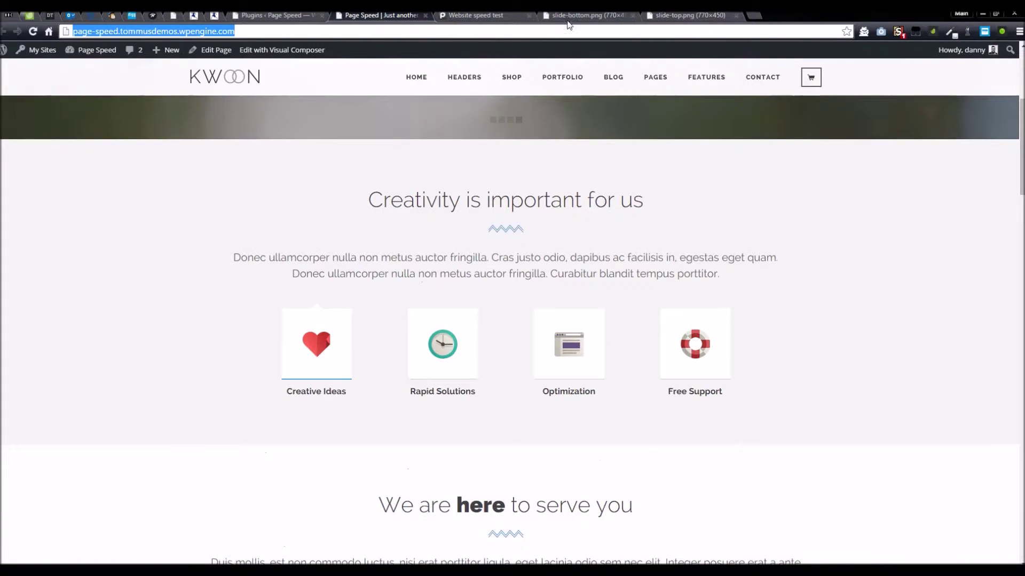
click(471, 15)
scroll(423, 140, up, 15)
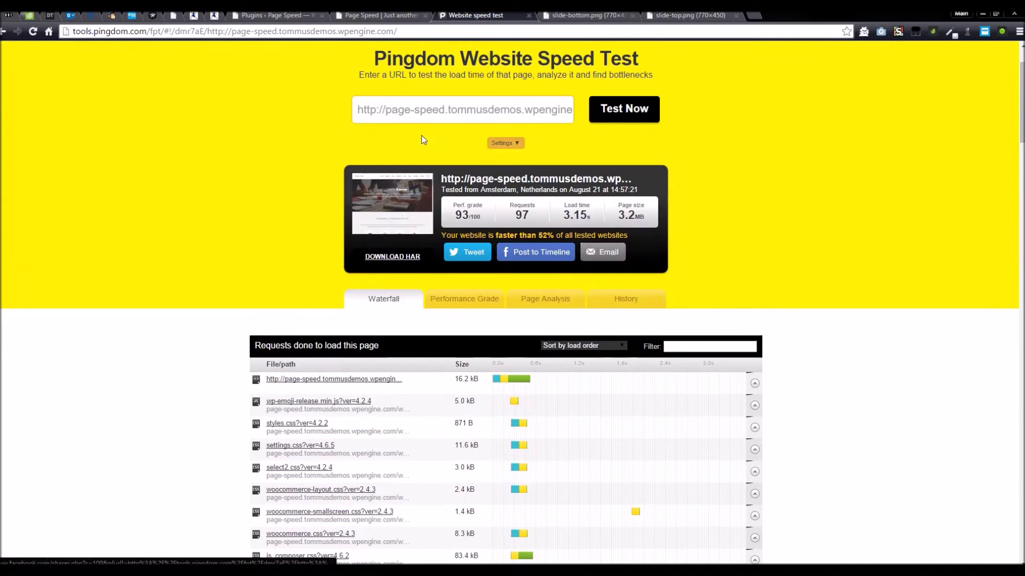
scroll(235, 289, down, 4)
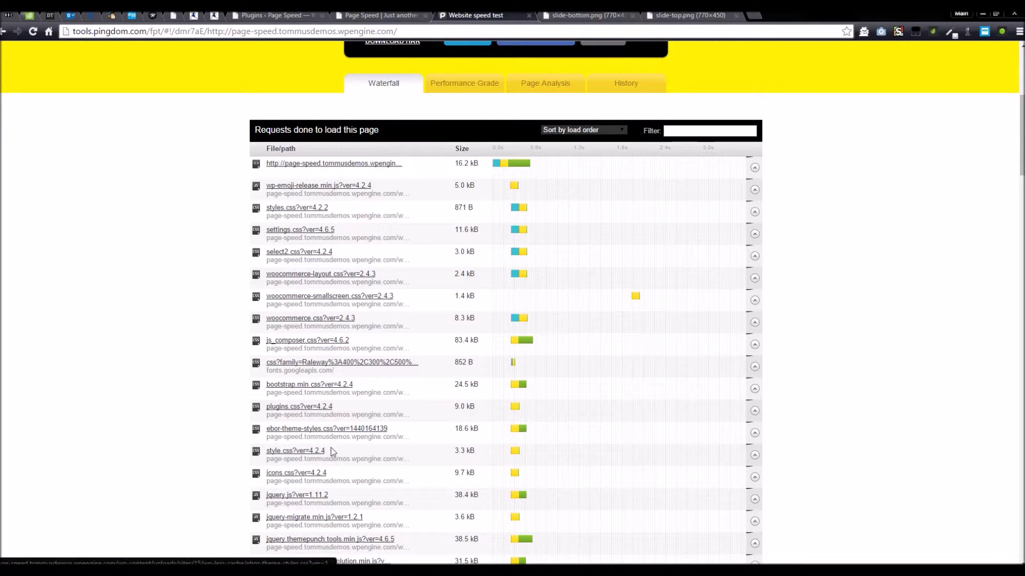
scroll(331, 452, down, 10)
scroll(434, 312, up, 3)
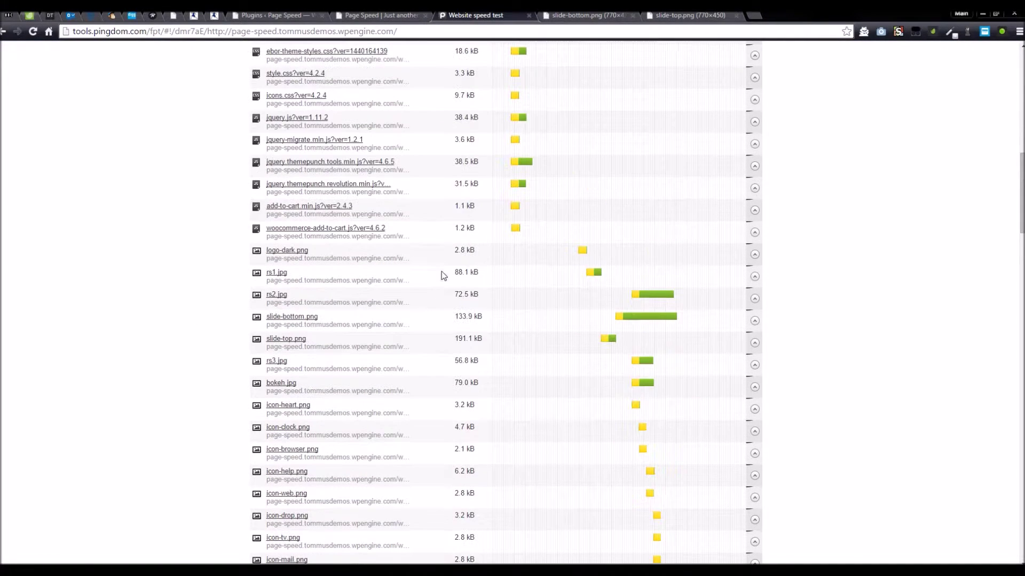
scroll(391, 279, up, 5)
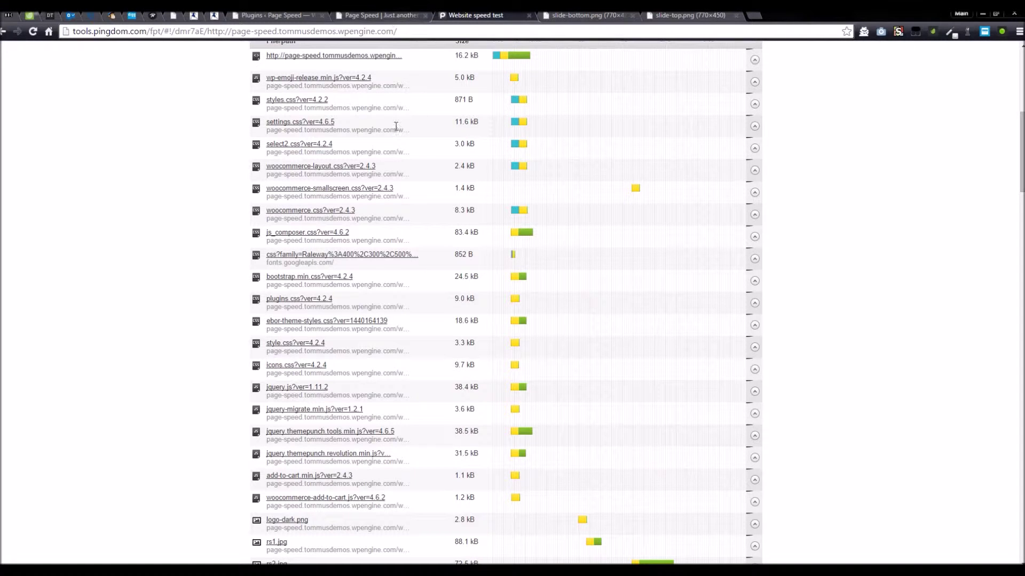
scroll(401, 213, up, 2)
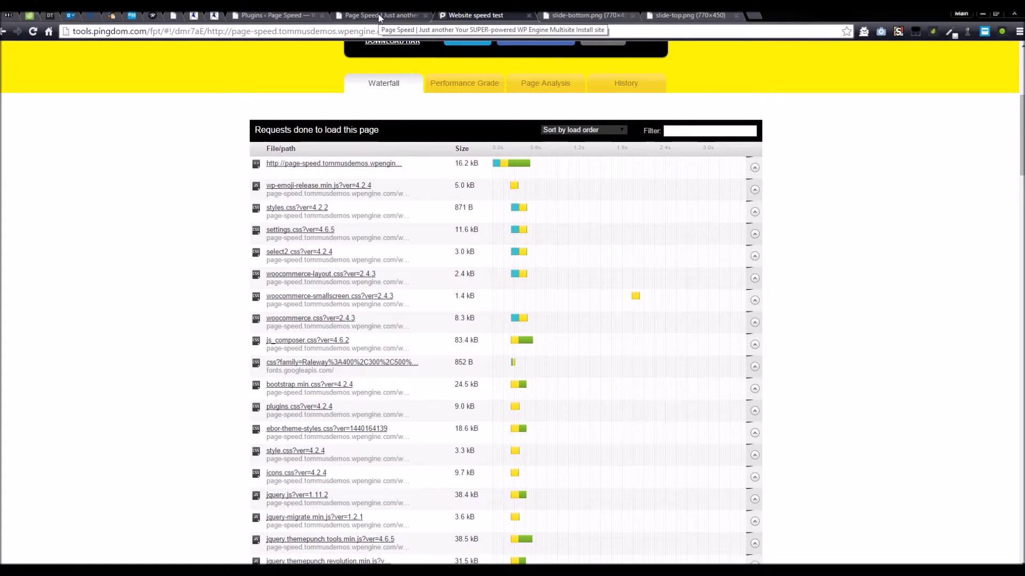
click(753, 16)
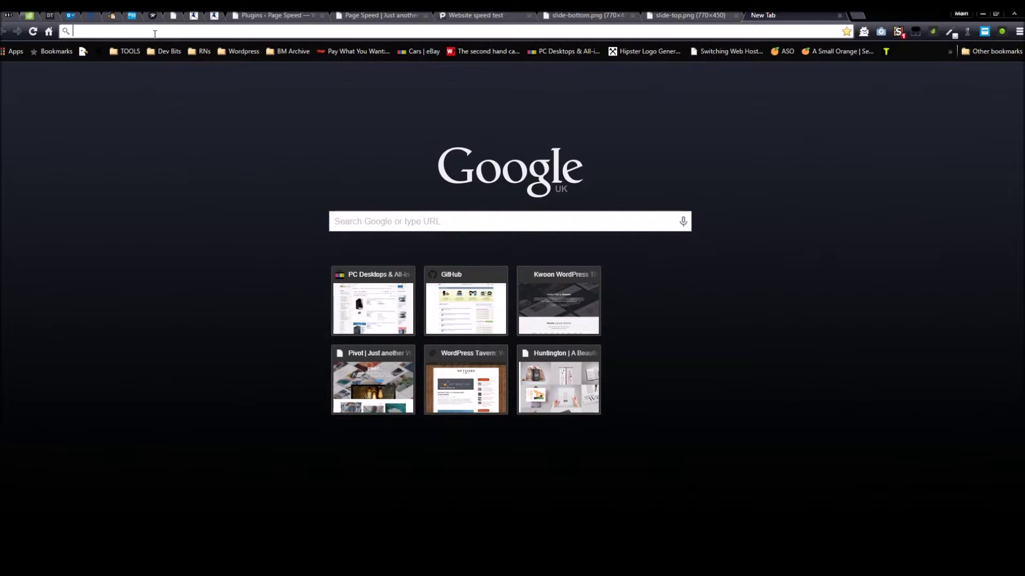
click(472, 19)
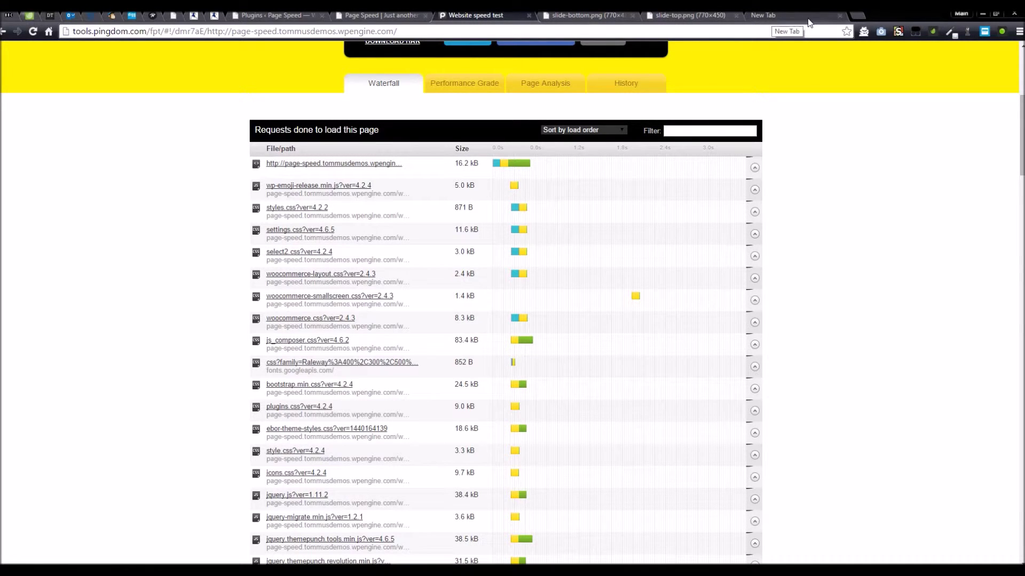
click(839, 15)
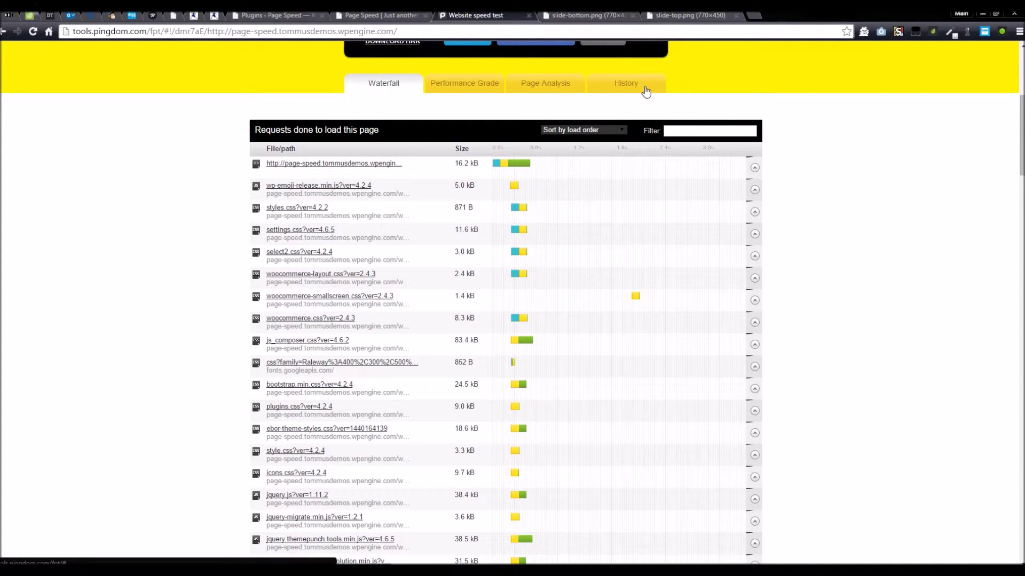
- Search Google for "zen cache" in a new tab and read the description and features on the ZenCache plugin page at WordPress.org
click(753, 16)
text(zen ca)
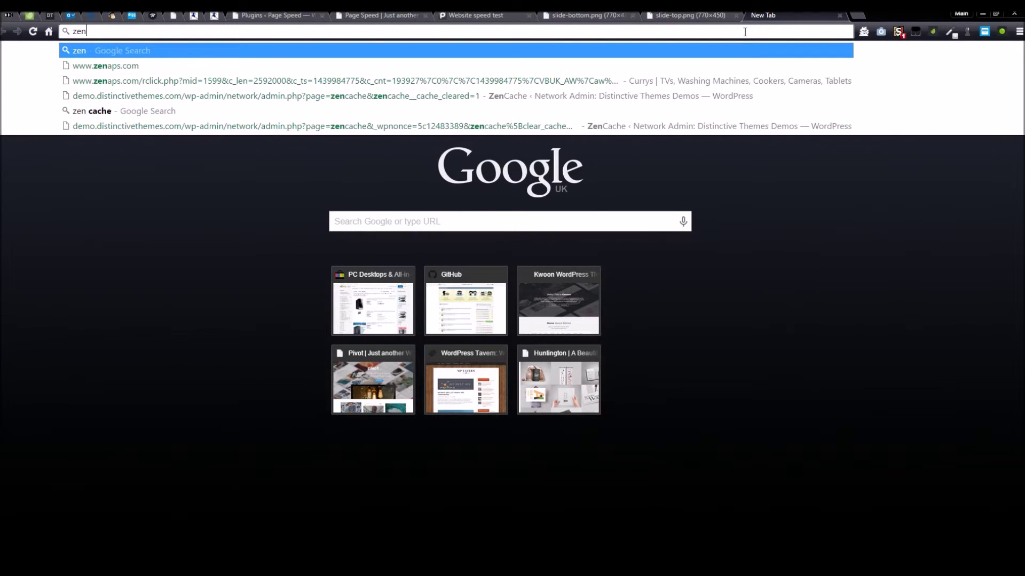
text(ch)
key(Down)
key(Return)
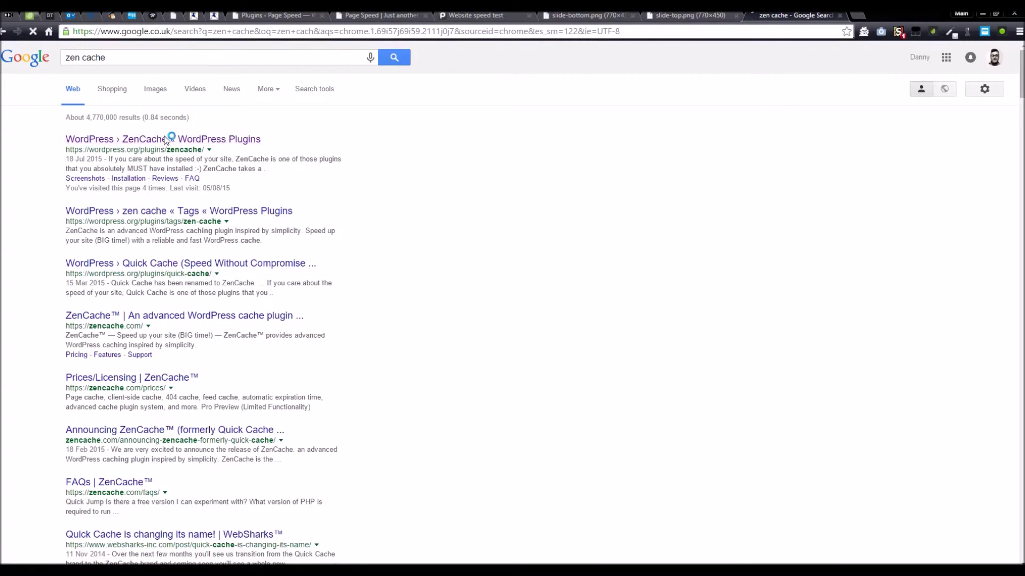
click(165, 140)
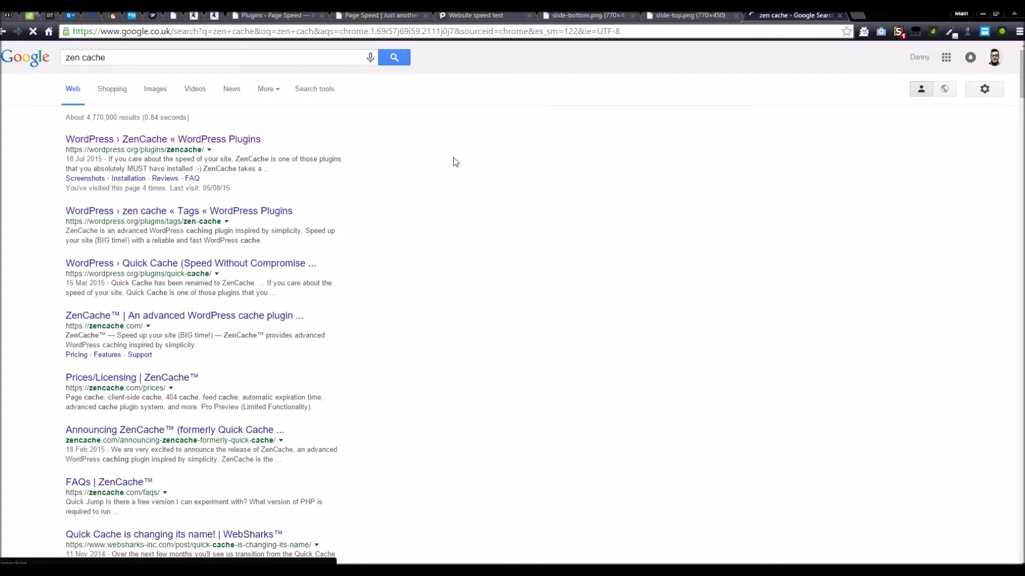
scroll(399, 226, down, 4)
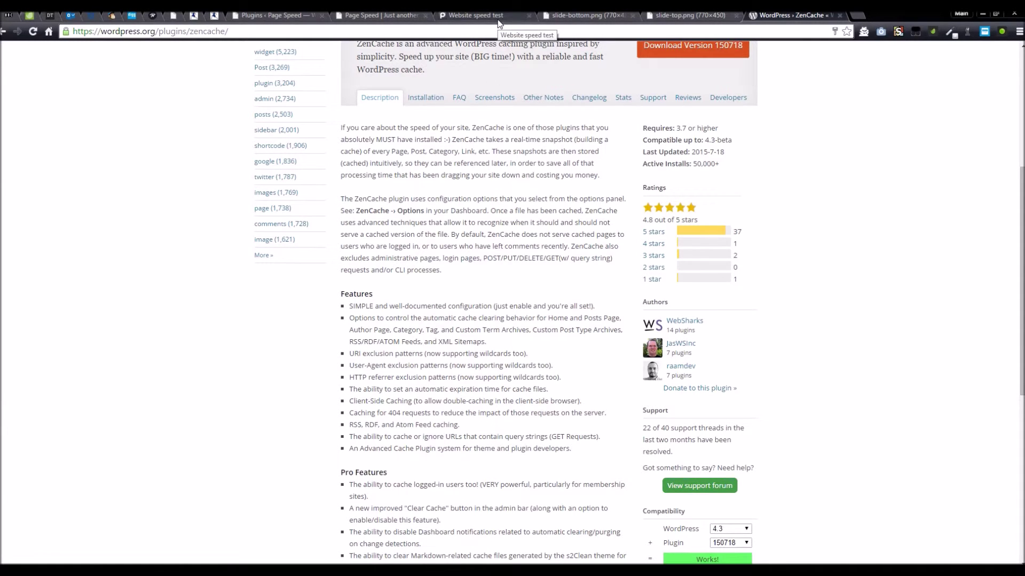
scroll(514, 144, down, 2)
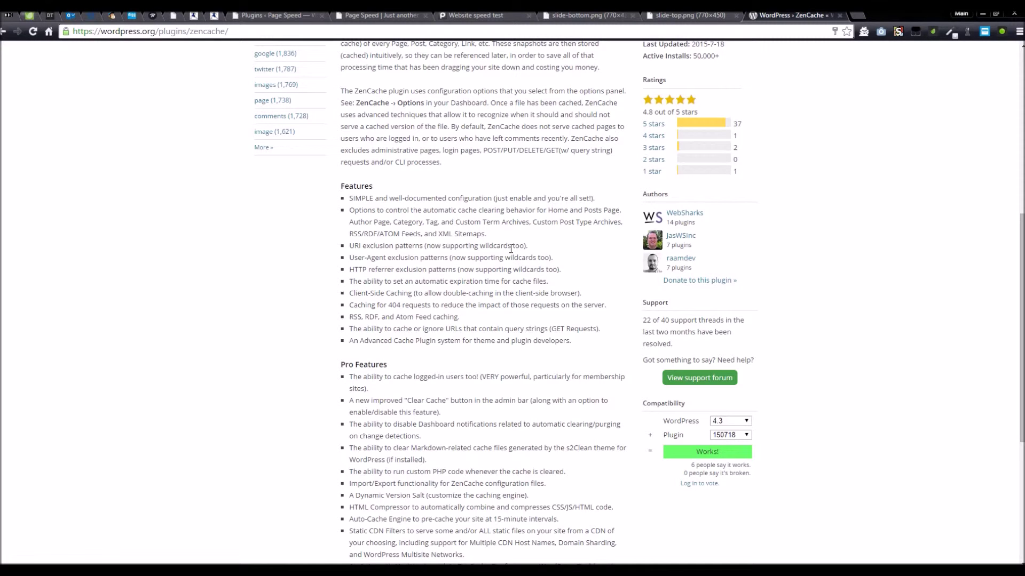
scroll(510, 249, down, 1)
scroll(534, 213, up, 5)
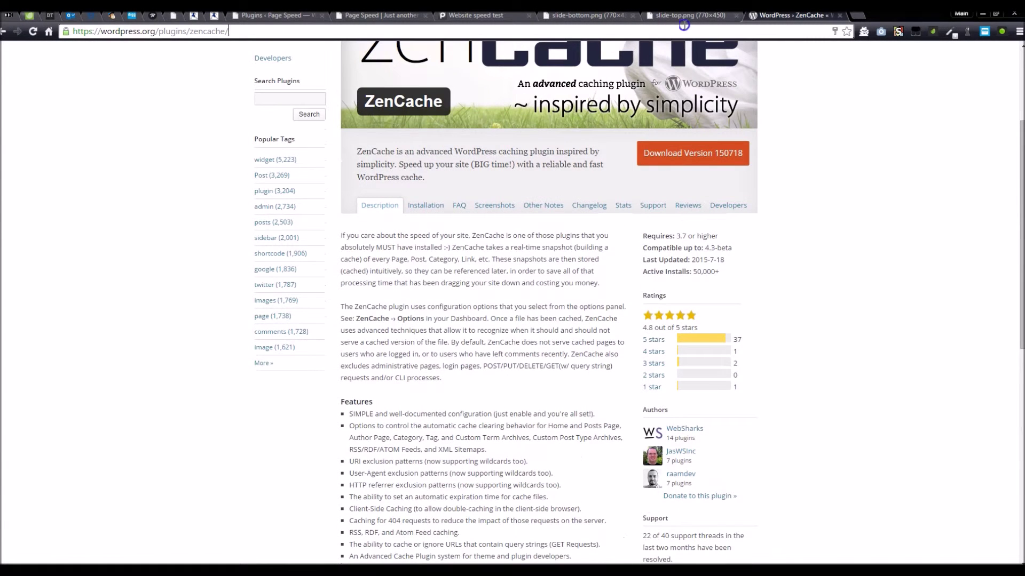
- Search Google for "autooptimize" and view the Autoptimize plugin page at WordPress.org, highlighting the plugin's name
click(684, 25)
text(auto)
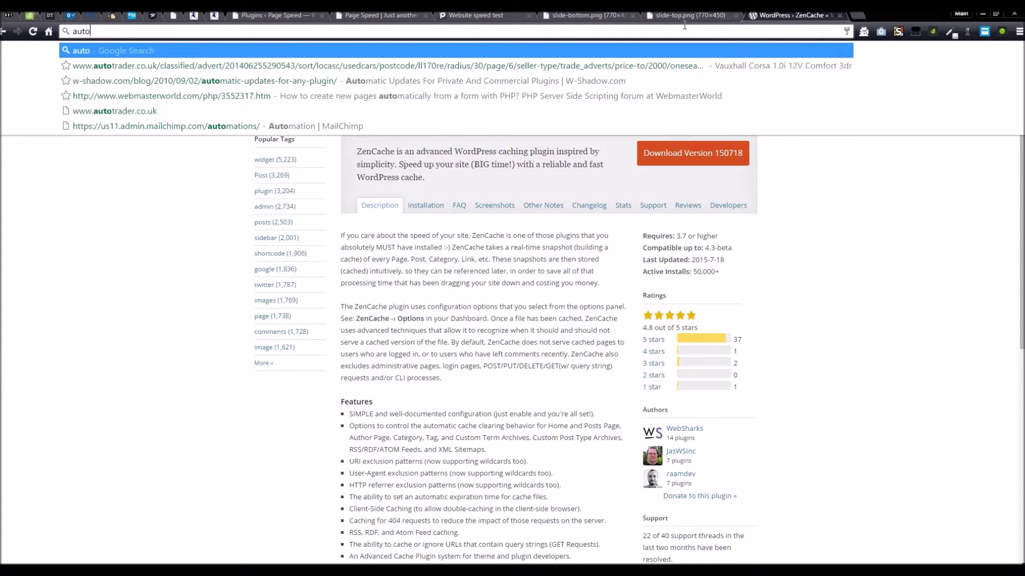
text(optimz)
key(BackSpace)
text(ize)
key(Return)
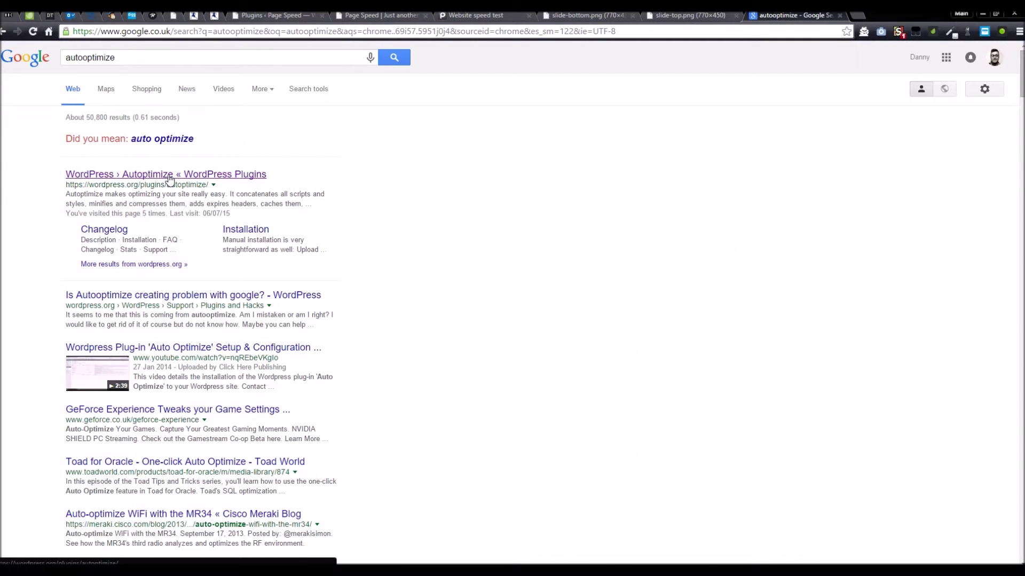
click(134, 175)
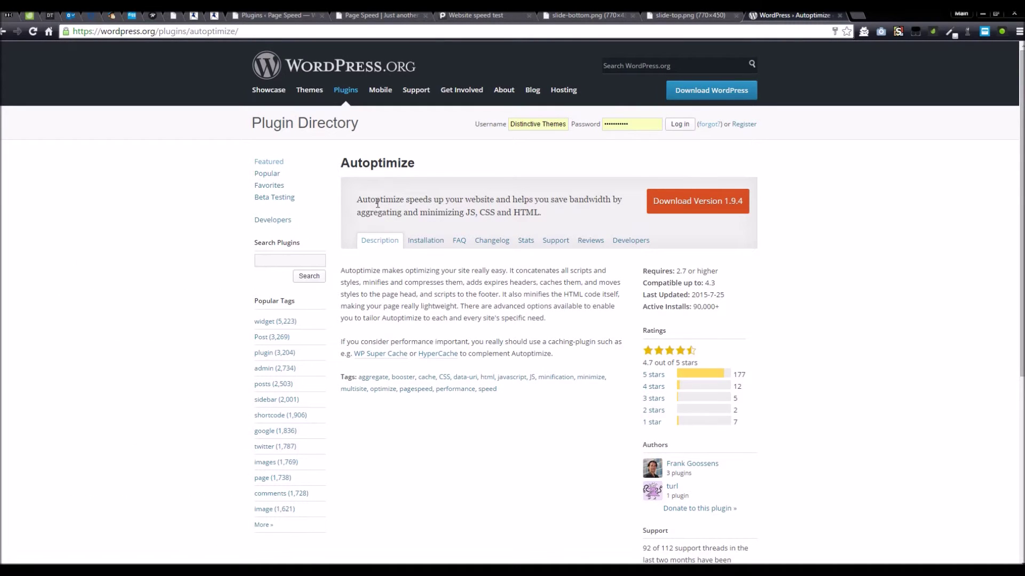
drag(359, 163, 421, 166)
click(388, 184)
- View the demo homepage's source code and examine its stylesheet and script links and the slider markup
mouse_move(435, 101)
click(394, 16)
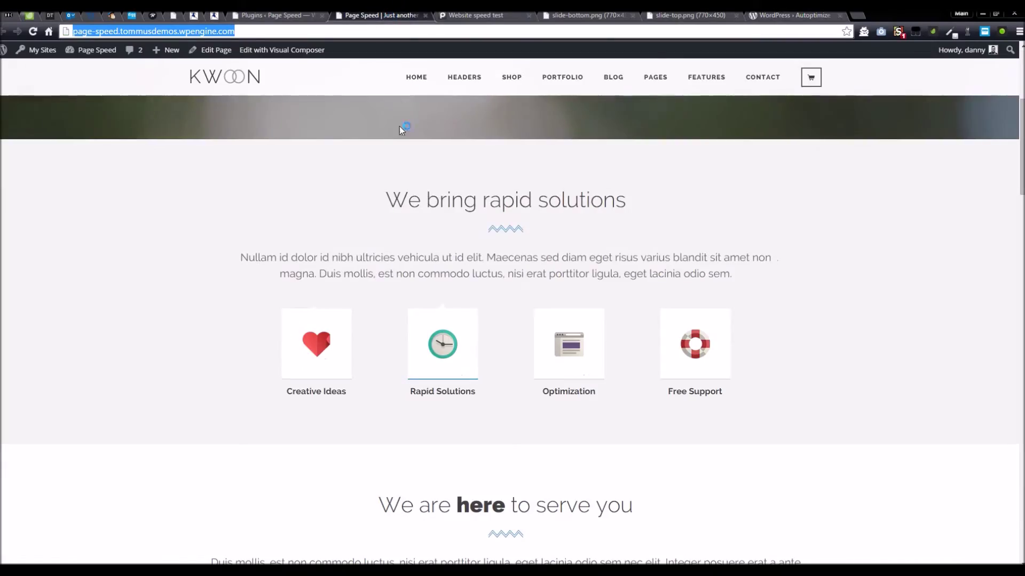
key(ctrl+u)
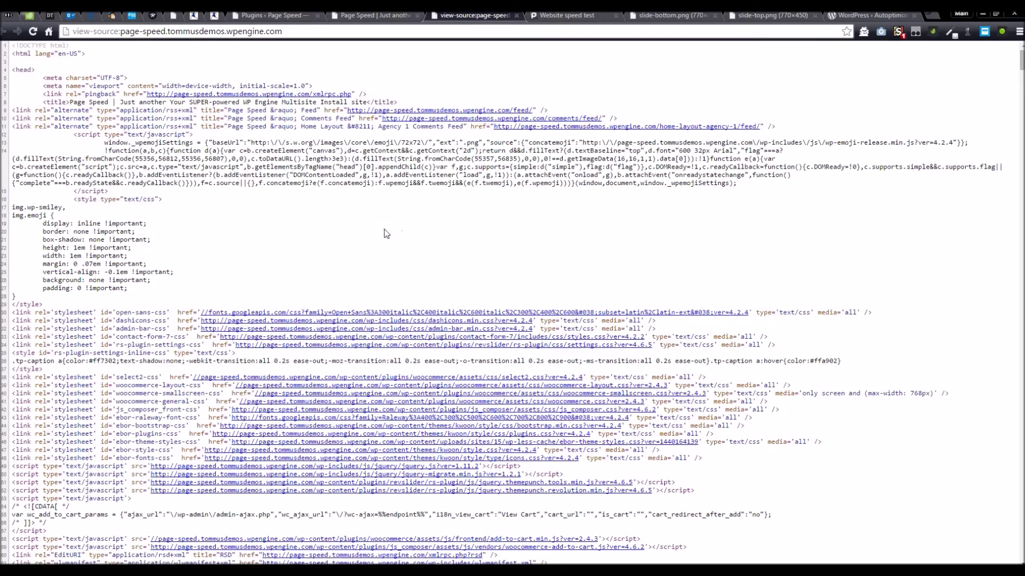
scroll(389, 226, down, 9)
scroll(344, 271, up, 9)
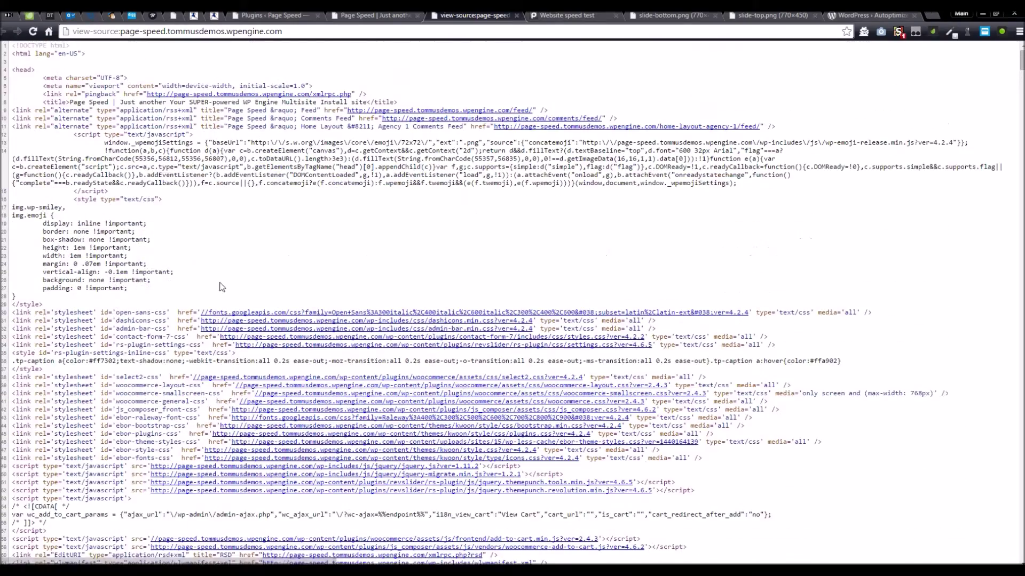
scroll(535, 254, down, 12)
scroll(535, 254, down, 20)
scroll(434, 344, down, 20)
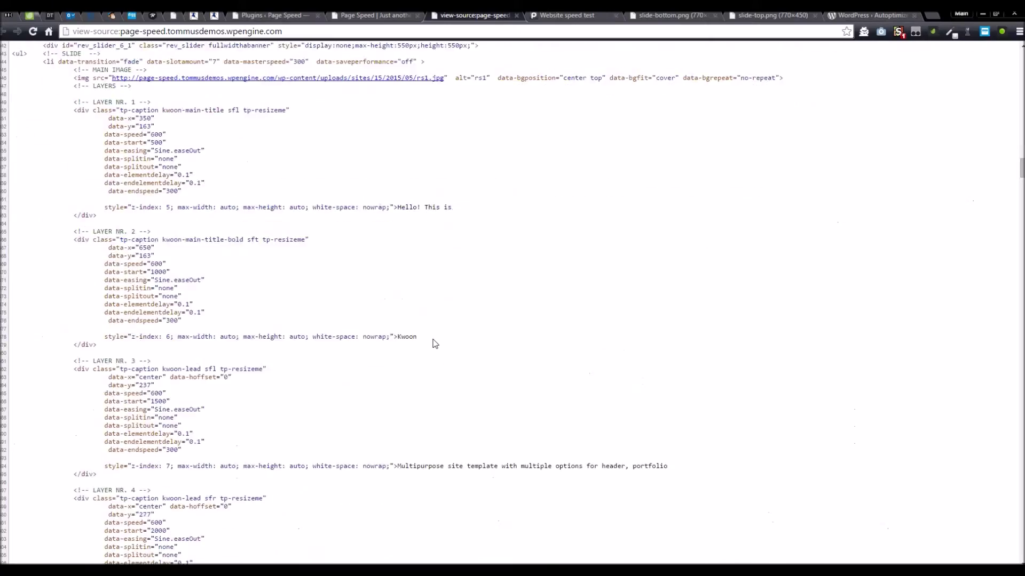
scroll(435, 343, up, 15)
scroll(442, 318, up, 20)
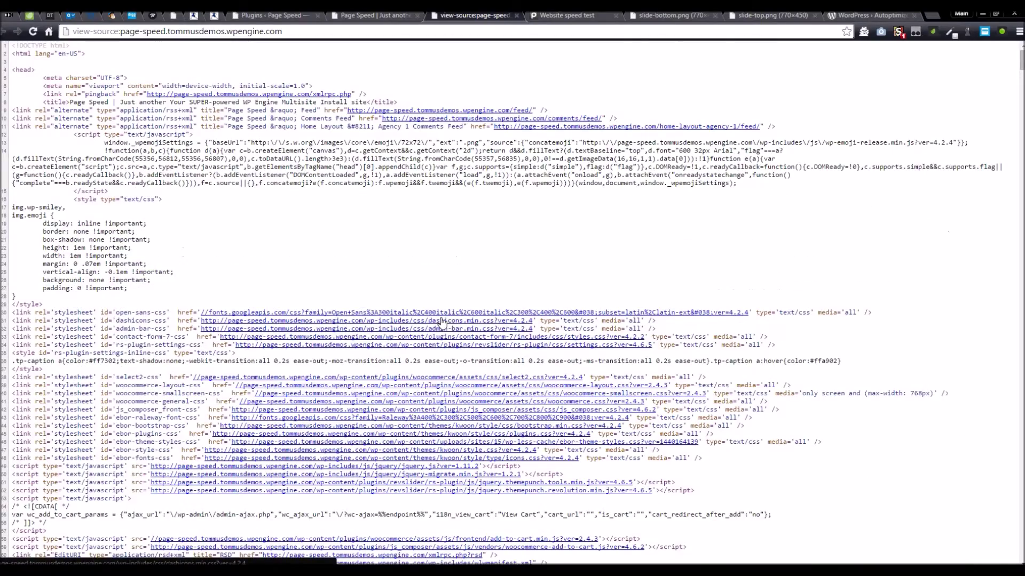